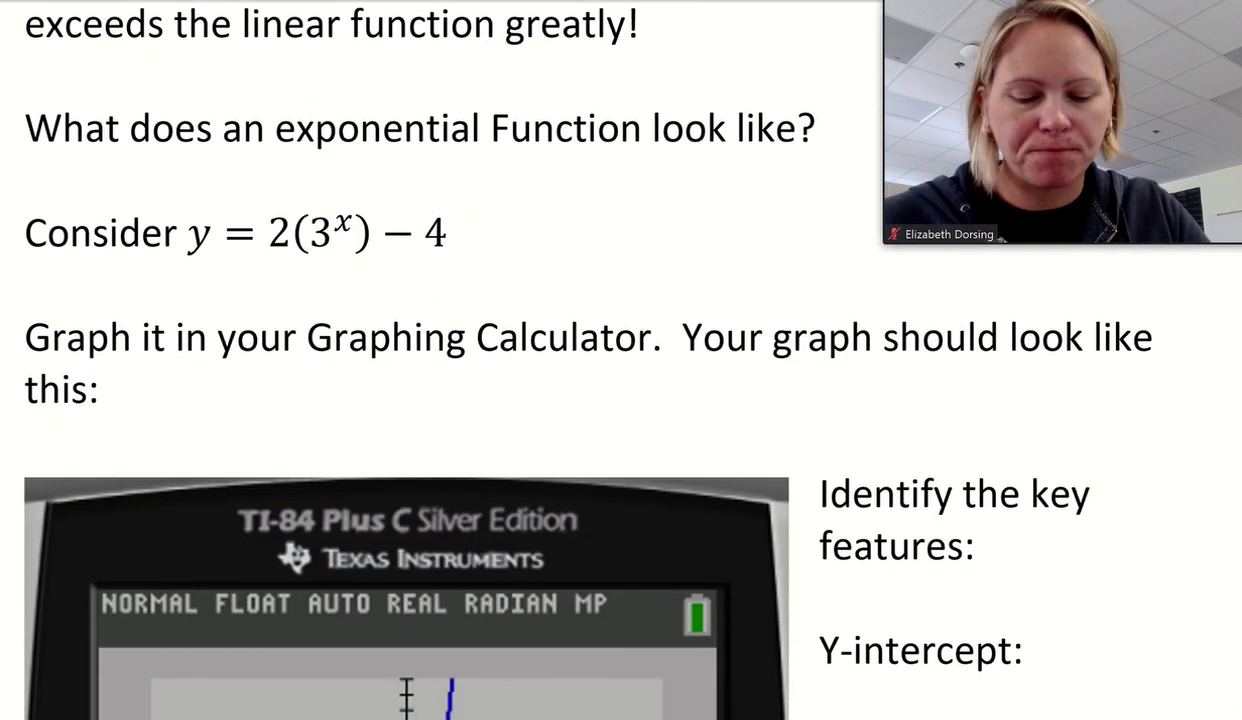
Step: Scroll to the y = 2(3^x) − 4 graph and key-features prompts, then bring up Wabbitemu
{"action": "right_click", "coordinate": [778, 426]}
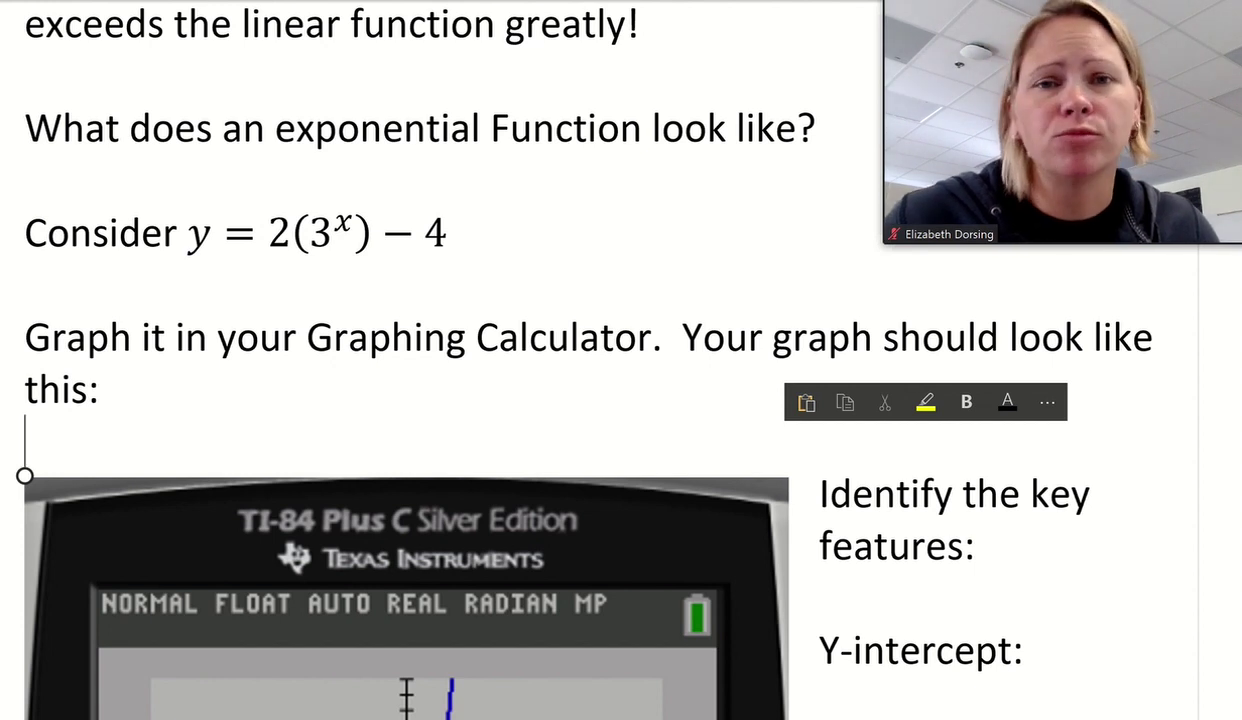
{"action": "scroll", "coordinate": [400, 450], "scroll_direction": "down", "scroll_amount": 2}
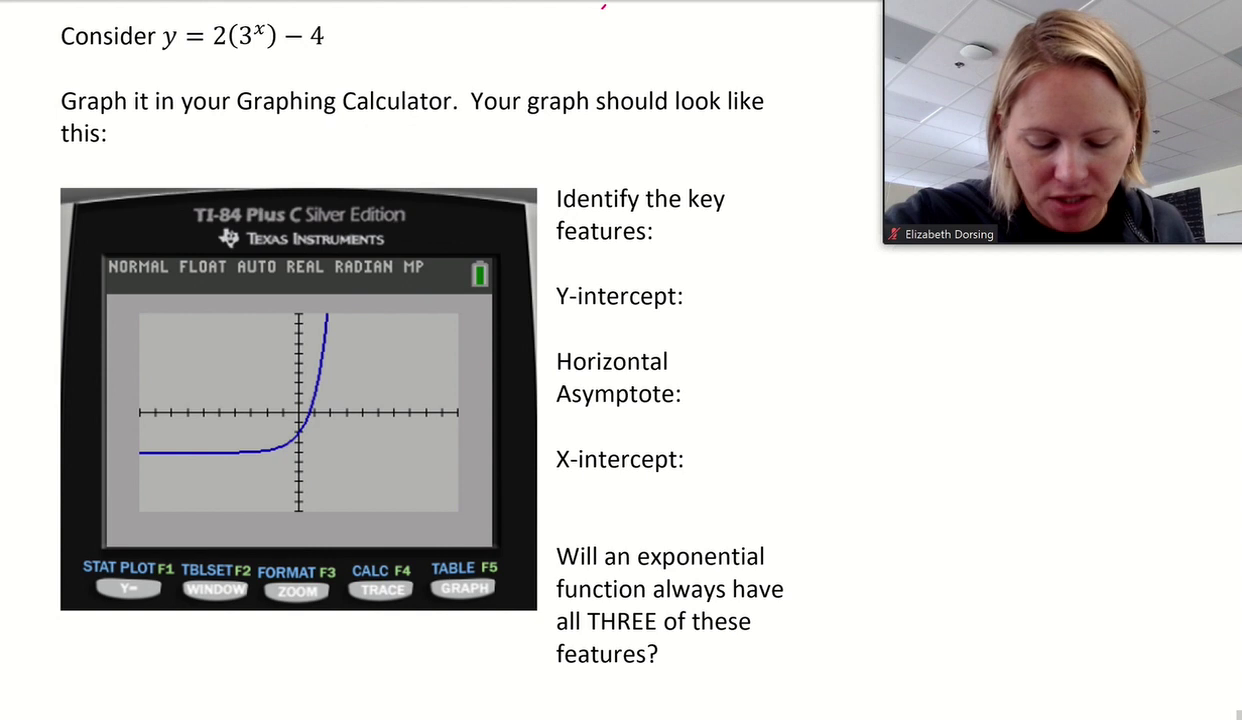
{"action": "key", "text": "alt+Tab"}
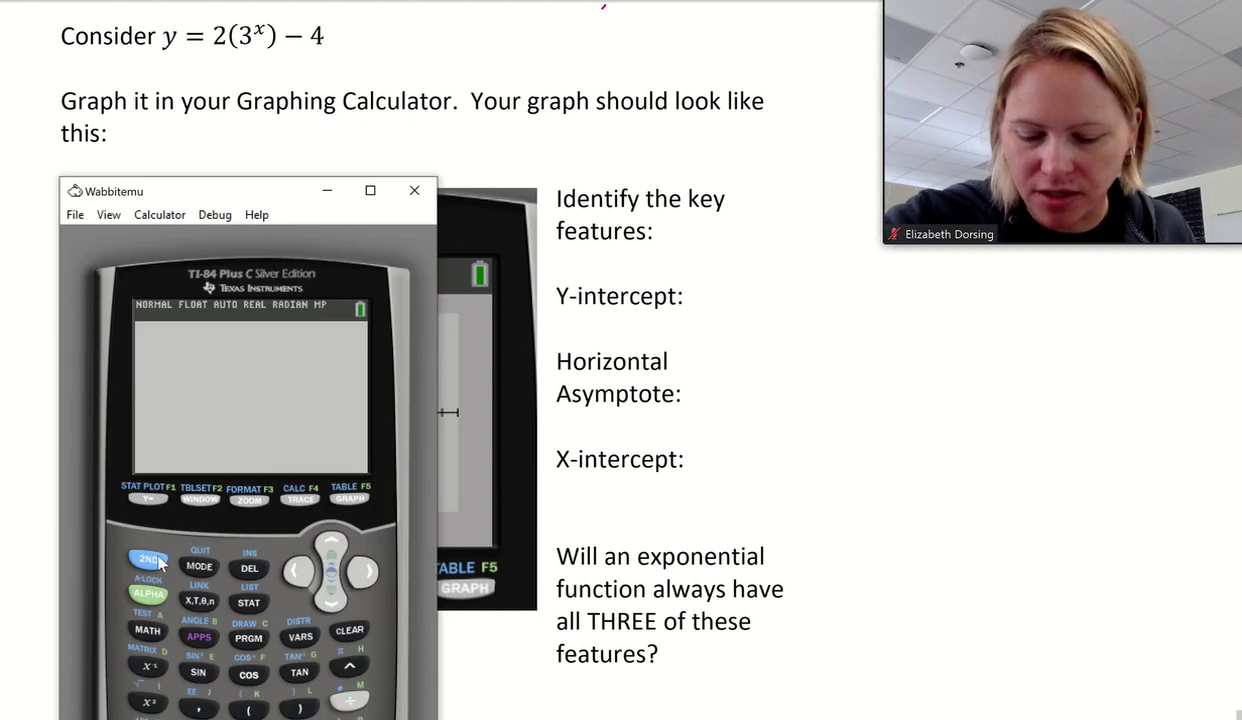
Step: Move the calculator to top centre and enter Y1 = 2(3)^X − 4 in the Y= editor
{"action": "left_click", "coordinate": [150, 499]}
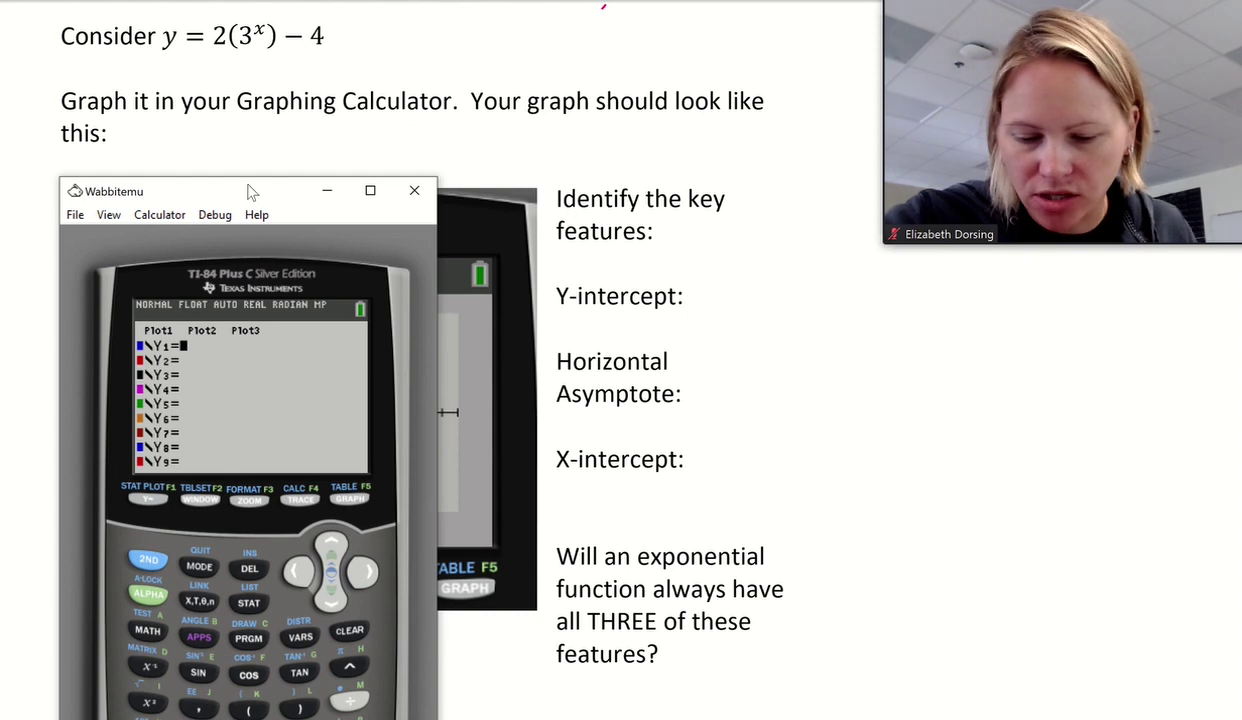
{"action": "left_click_drag", "start_coordinate": [250, 196], "coordinate": [593, 0]}
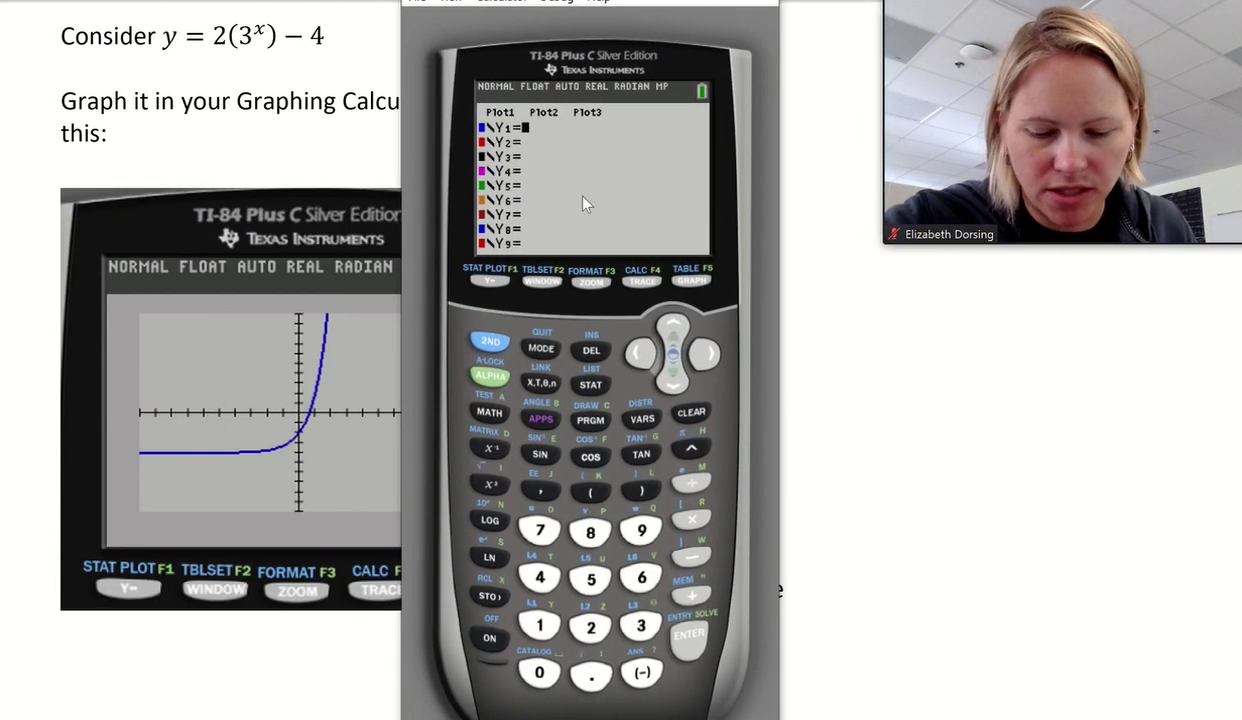
{"action": "left_click", "coordinate": [584, 621]}
{"action": "left_click", "coordinate": [593, 487]}
{"action": "left_click", "coordinate": [641, 622]}
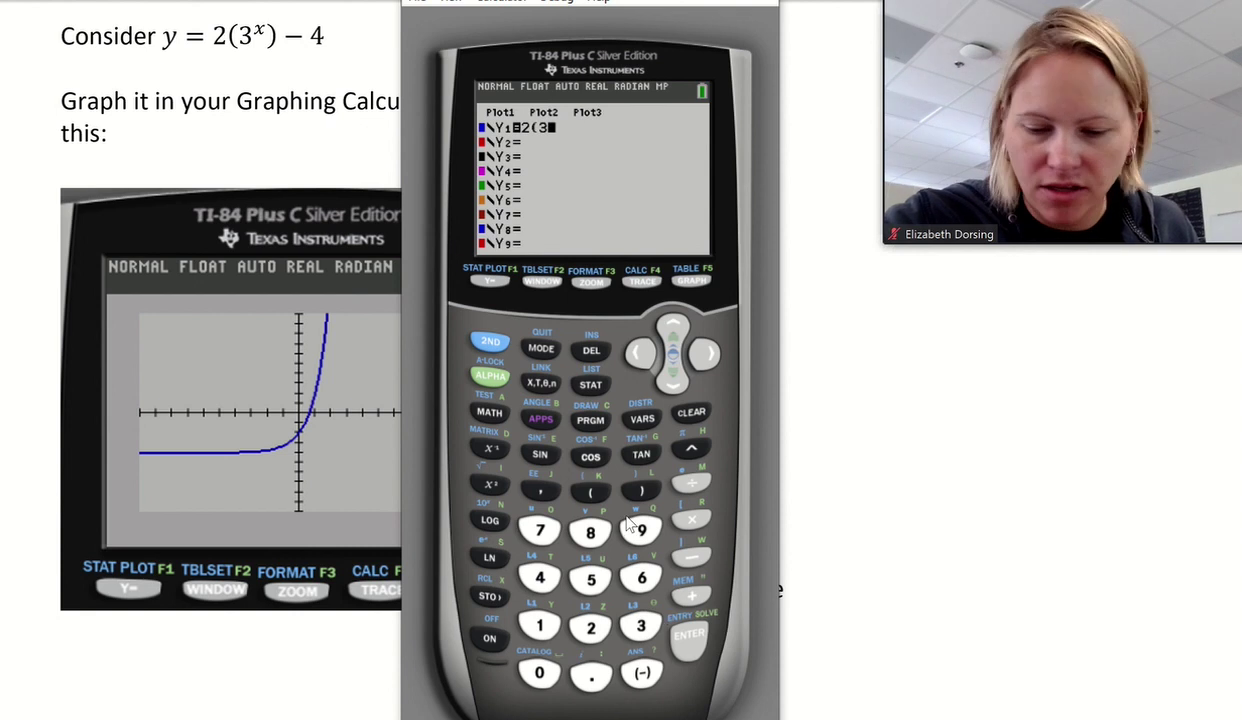
{"action": "left_click", "coordinate": [638, 489]}
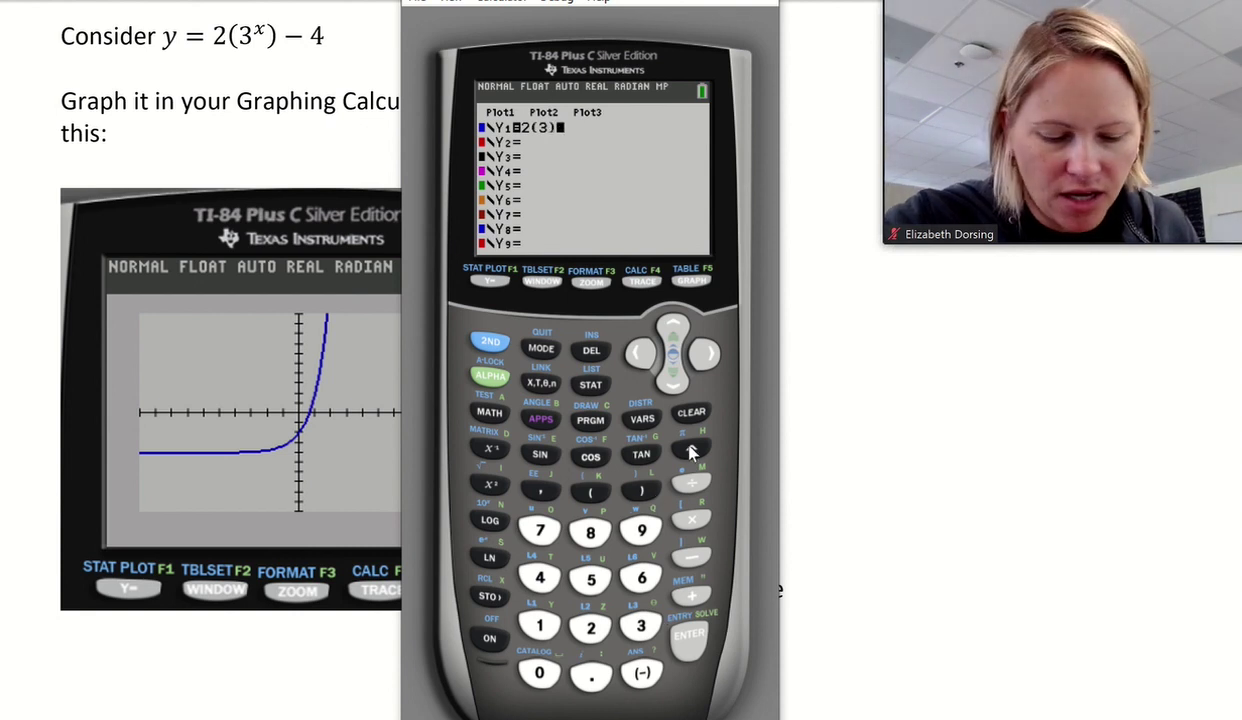
{"action": "left_click", "coordinate": [690, 452]}
{"action": "left_click", "coordinate": [541, 383]}
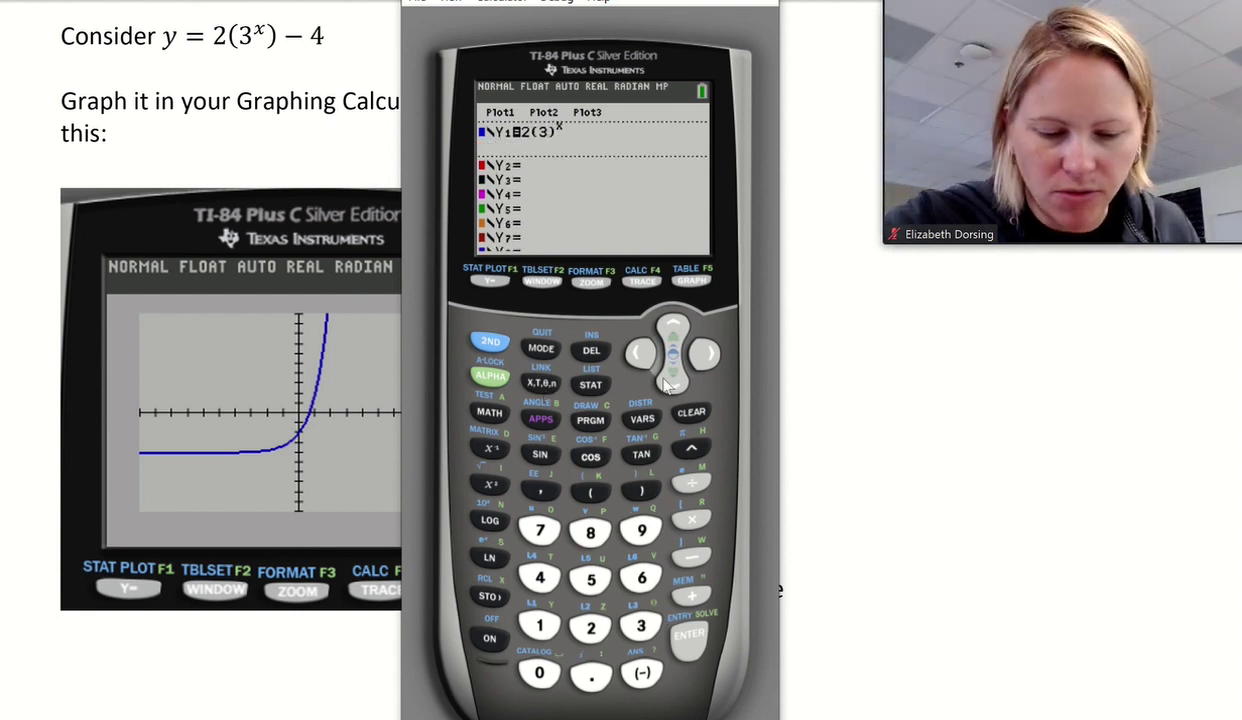
{"action": "left_click", "coordinate": [700, 353]}
{"action": "left_click", "coordinate": [695, 563]}
{"action": "left_click", "coordinate": [536, 574]}
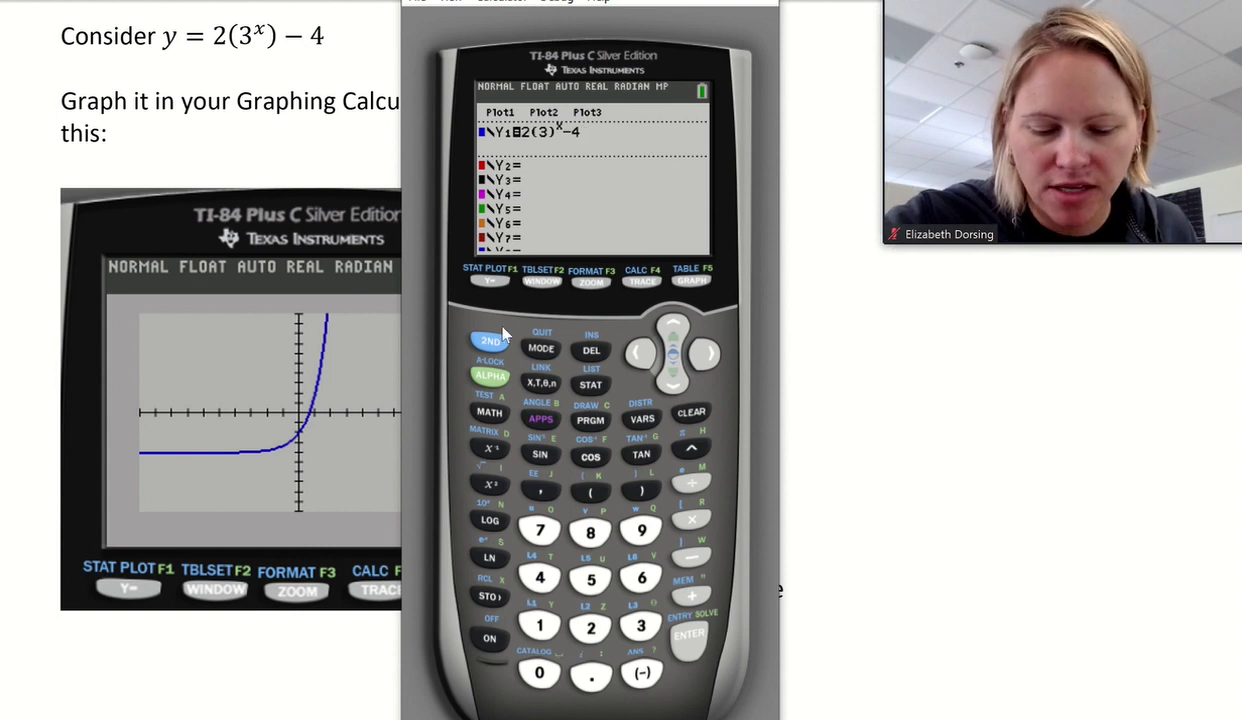
{"action": "left_click", "coordinate": [588, 283]}
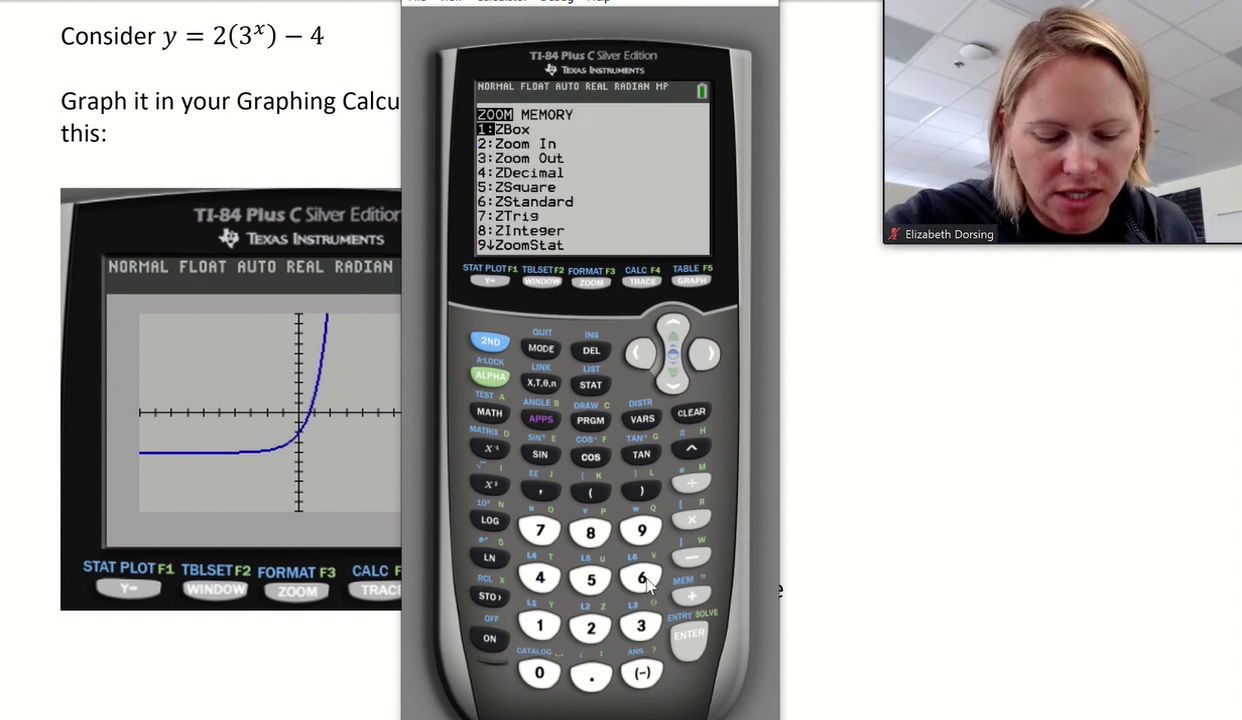
Step: Graph Y1 with ZStandard and move the calculator window down and left
{"action": "left_click", "coordinate": [643, 579]}
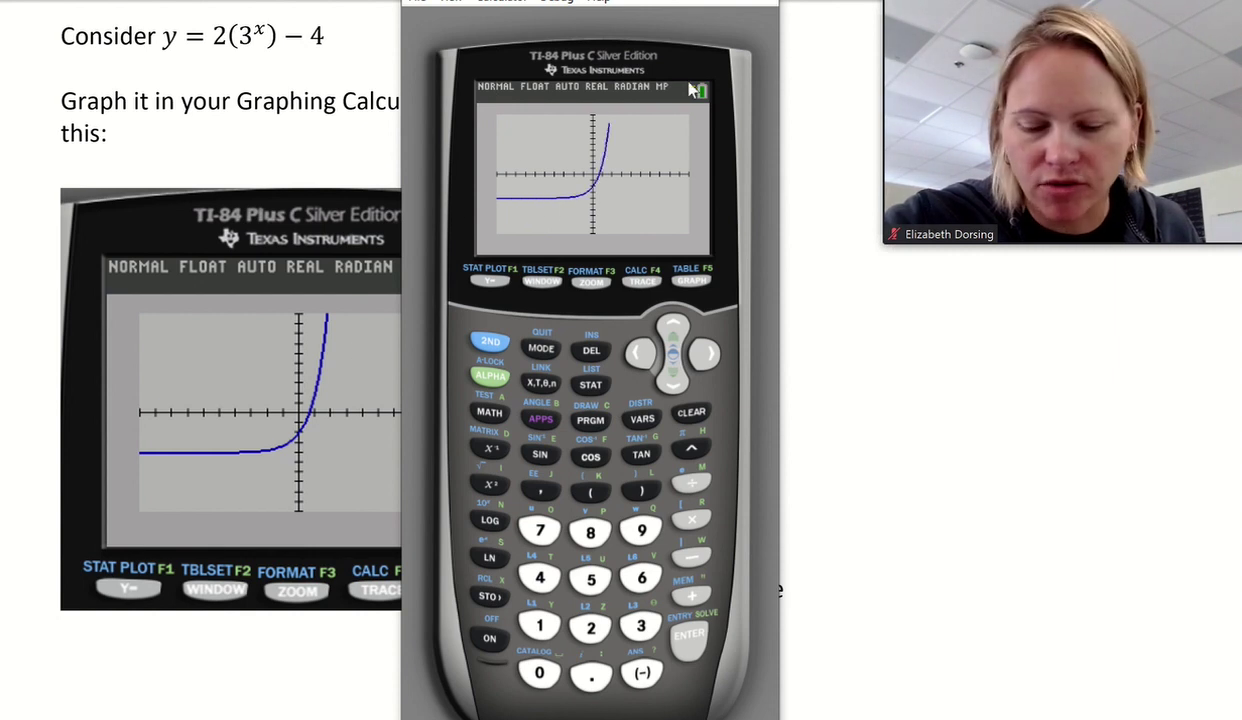
{"action": "left_click_drag", "start_coordinate": [550, 8], "coordinate": [260, 192]}
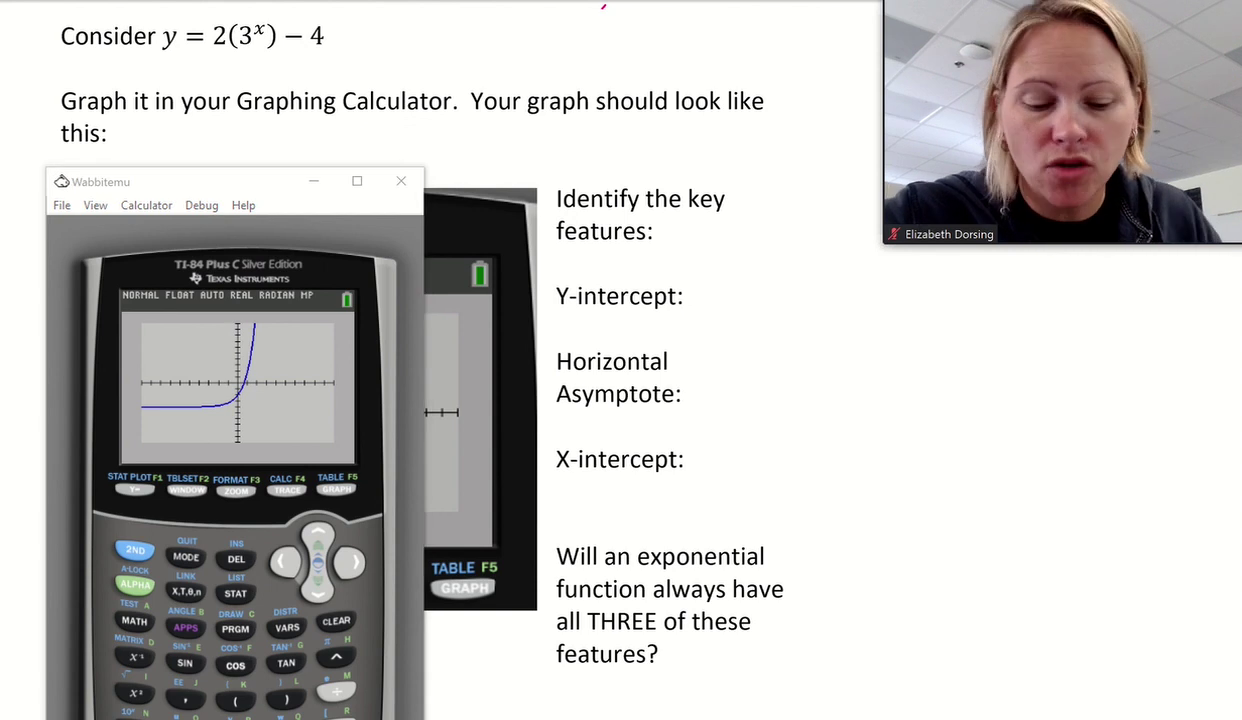
Step: Handwrite x = 0, y = 2(3⁰) − 4 in pink beside Y-intercept
{"action": "mouse_move", "coordinate": [693, 282]}
{"action": "left_mouse_down"}
{"action": "mouse_move", "coordinate": [701, 296]}
{"action": "mouse_move", "coordinate": [687, 294]}
{"action": "left_mouse_up"}
{"action": "left_click_drag", "start_coordinate": [707, 279], "coordinate": [721, 286]}
{"action": "mouse_move", "coordinate": [740, 272]}
{"action": "left_mouse_down"}
{"action": "mouse_move", "coordinate": [761, 302]}
{"action": "mouse_move", "coordinate": [742, 272]}
{"action": "left_mouse_up"}
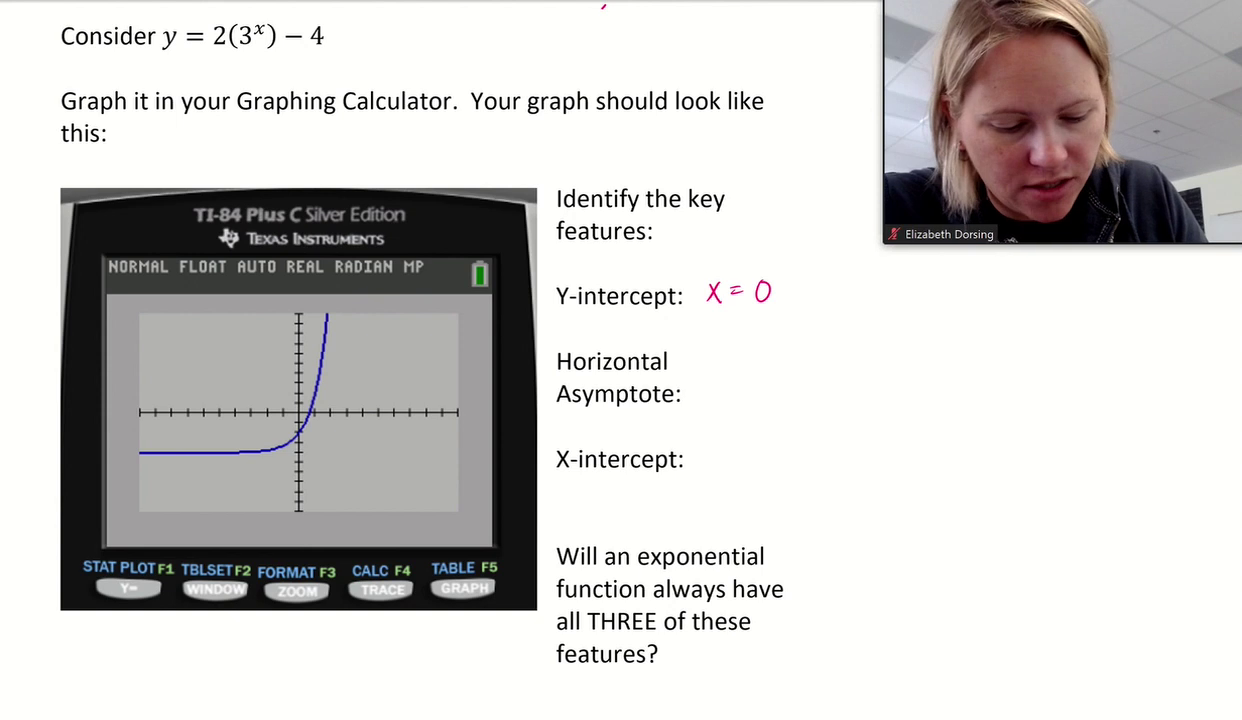
{"action": "left_click_drag", "start_coordinate": [822, 286], "coordinate": [837, 286]}
{"action": "mouse_move", "coordinate": [837, 286]}
{"action": "left_mouse_down"}
{"action": "mouse_move", "coordinate": [823, 324]}
{"action": "mouse_move", "coordinate": [864, 288]}
{"action": "left_mouse_up"}
{"action": "left_click_drag", "start_coordinate": [848, 298], "coordinate": [906, 299]}
{"action": "mouse_move", "coordinate": [917, 278]}
{"action": "left_mouse_down"}
{"action": "mouse_move", "coordinate": [916, 308]}
{"action": "mouse_move", "coordinate": [940, 278]}
{"action": "mouse_move", "coordinate": [964, 308]}
{"action": "left_mouse_up"}
{"action": "mouse_move", "coordinate": [995, 289]}
{"action": "left_mouse_down"}
{"action": "mouse_move", "coordinate": [1032, 281]}
{"action": "mouse_move", "coordinate": [1030, 301]}
{"action": "mouse_move", "coordinate": [1077, 285]}
{"action": "left_mouse_up"}
Step: Continue the working to = 2 − 4 = −2 and circle the y-intercept on the graph
{"action": "left_click_drag", "start_coordinate": [1068, 293], "coordinate": [1169, 292]}
{"action": "mouse_move", "coordinate": [1163, 277]}
{"action": "left_mouse_down"}
{"action": "mouse_move", "coordinate": [1162, 303]}
{"action": "mouse_move", "coordinate": [1188, 283]}
{"action": "left_mouse_up"}
{"action": "left_click_drag", "start_coordinate": [1178, 290], "coordinate": [1212, 279]}
{"action": "left_click_drag", "start_coordinate": [1218, 276], "coordinate": [1233, 290]}
{"action": "left_click_drag", "start_coordinate": [300, 416], "coordinate": [293, 405]}
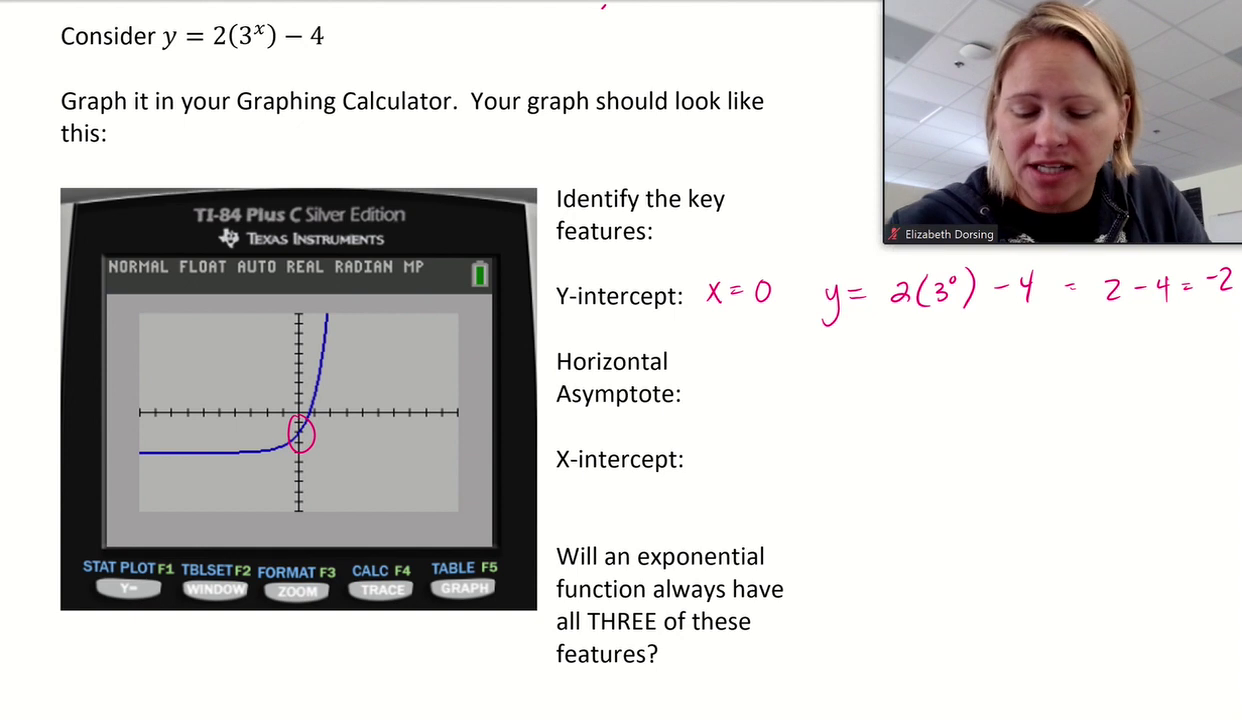
Step: Draw a pink arrow along the flat left tail, then bring Wabbitemu back and move it up-right
{"action": "mouse_move", "coordinate": [138, 455]}
{"action": "left_mouse_down"}
{"action": "mouse_move", "coordinate": [288, 446]}
{"action": "mouse_move", "coordinate": [128, 456]}
{"action": "mouse_move", "coordinate": [152, 465]}
{"action": "left_mouse_up"}
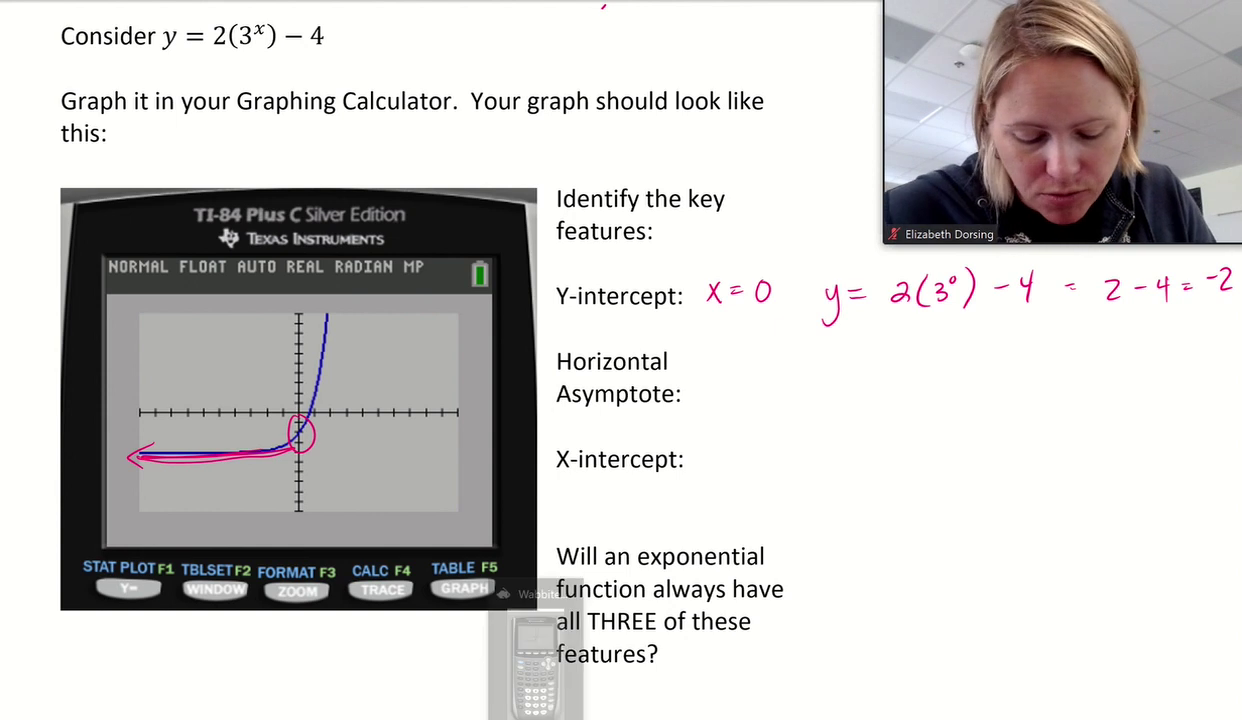
{"action": "key", "text": "alt+Tab"}
{"action": "left_click_drag", "start_coordinate": [200, 181], "coordinate": [226, 140]}
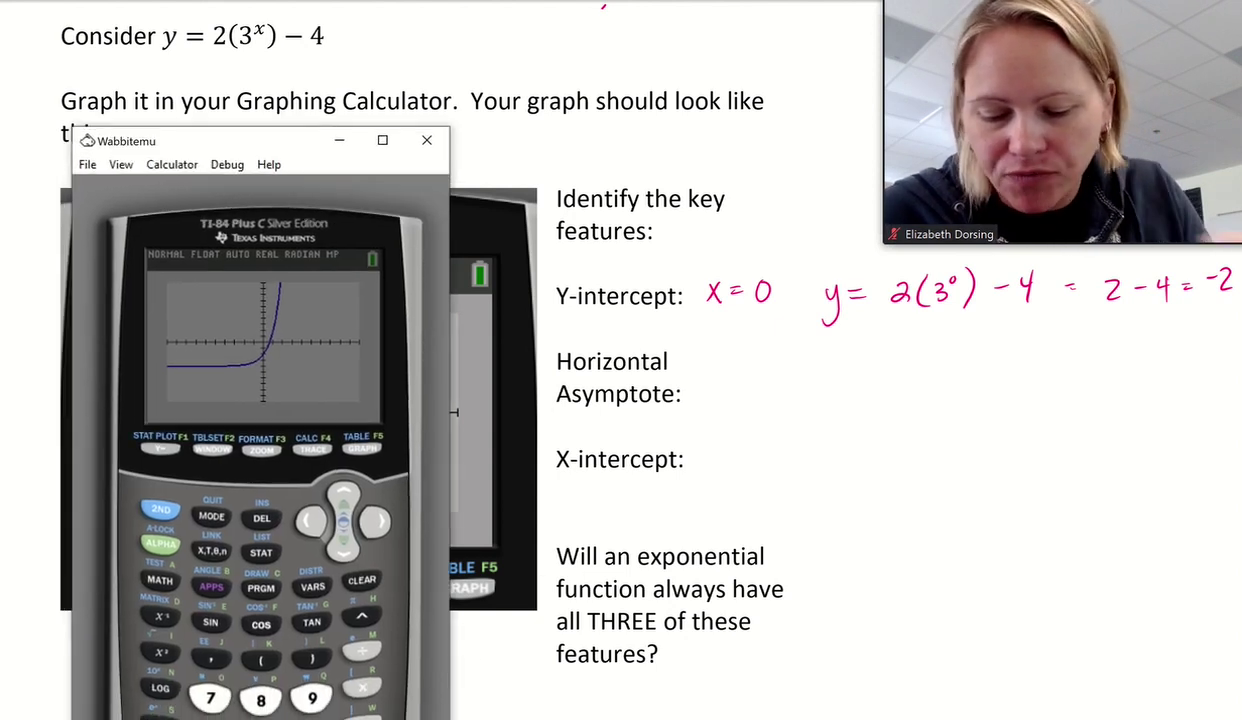
{"action": "left_click", "coordinate": [152, 496]}
Step: View Y1's table, then open TBLSET showing TblStart −106 and ΔTbl 1
{"action": "left_click", "coordinate": [356, 449]}
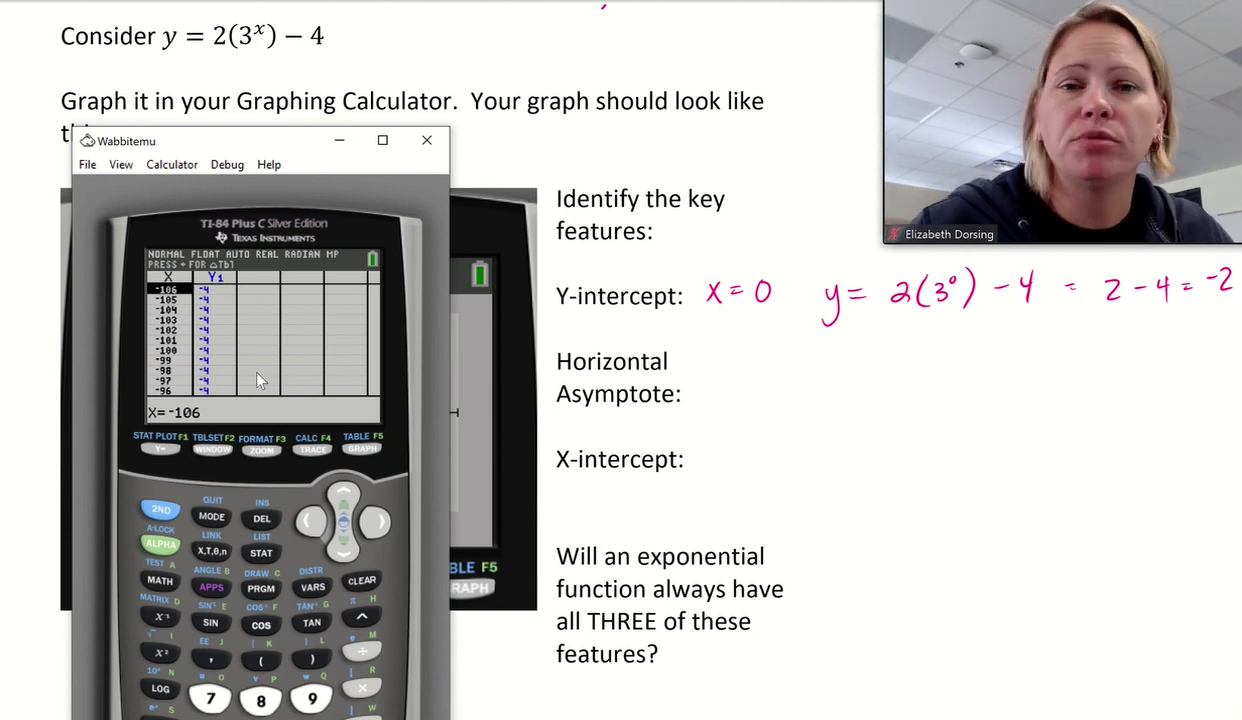
{"action": "left_click", "coordinate": [160, 508]}
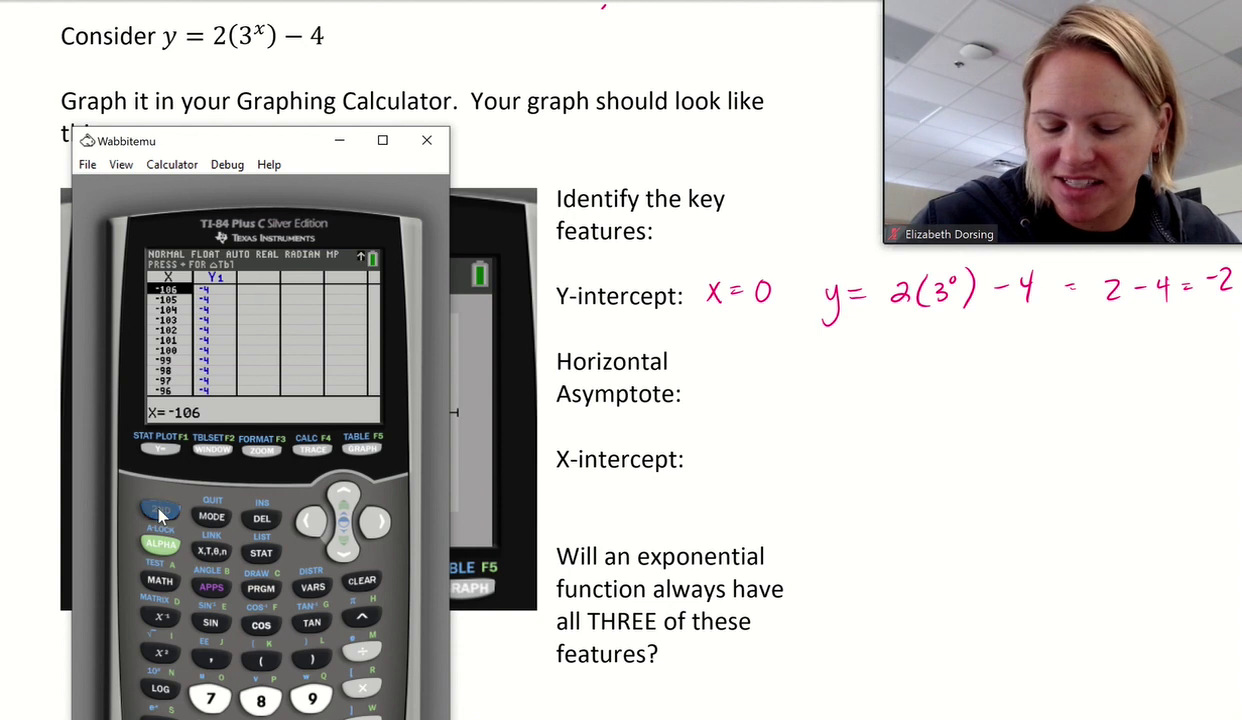
{"action": "left_click", "coordinate": [213, 450]}
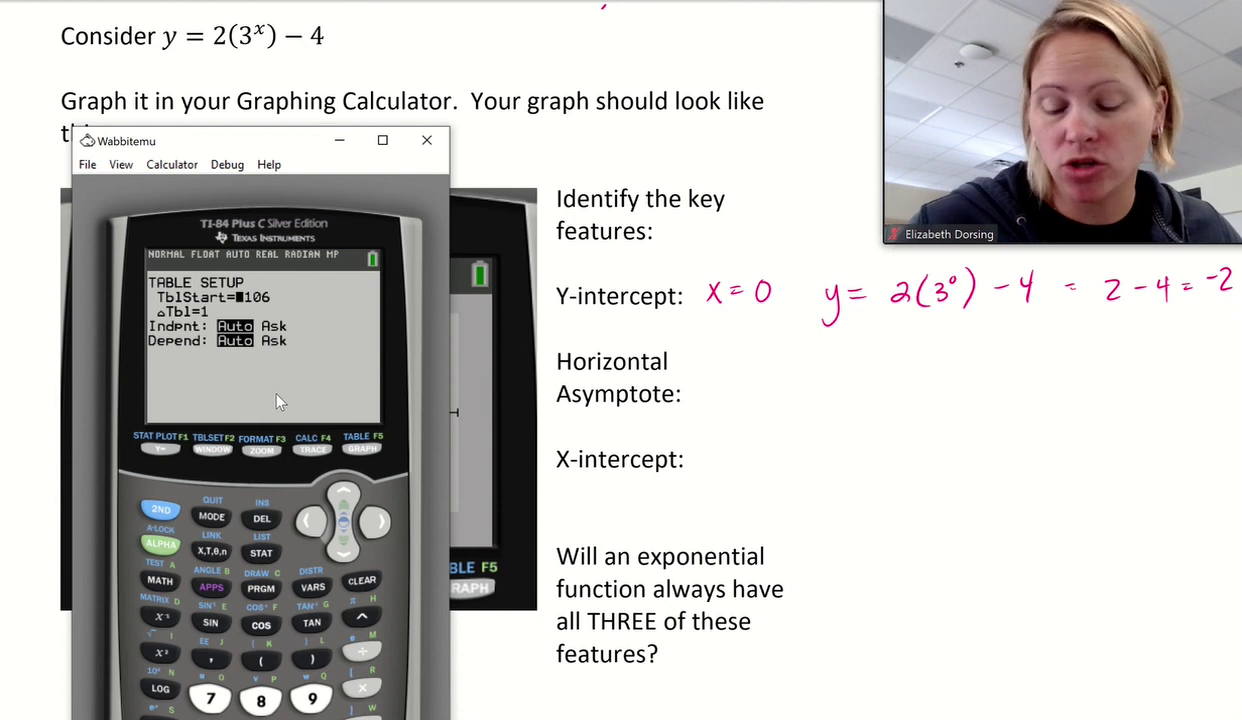
{"action": "left_click_drag", "start_coordinate": [278, 144], "coordinate": [336, 0]}
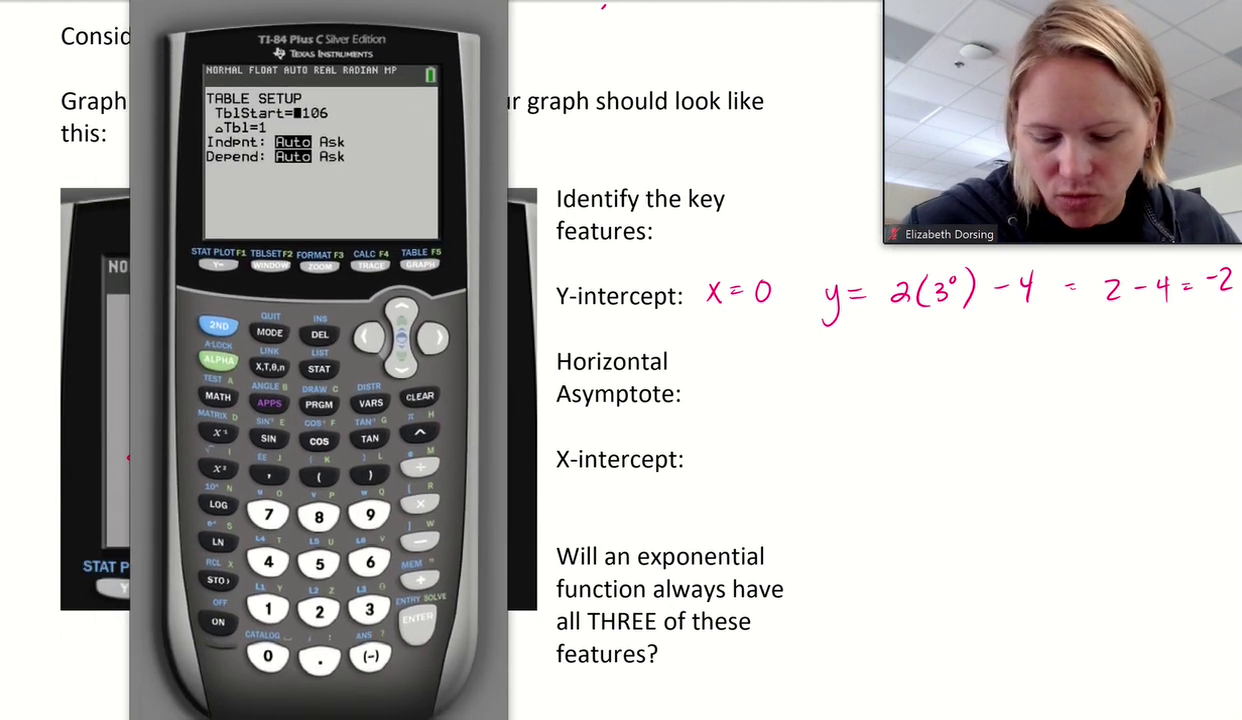
Step: Set TblStart to −100 with ΔTbl 1 and view the table, where every Y1 is −4
{"action": "left_click", "coordinate": [369, 657]}
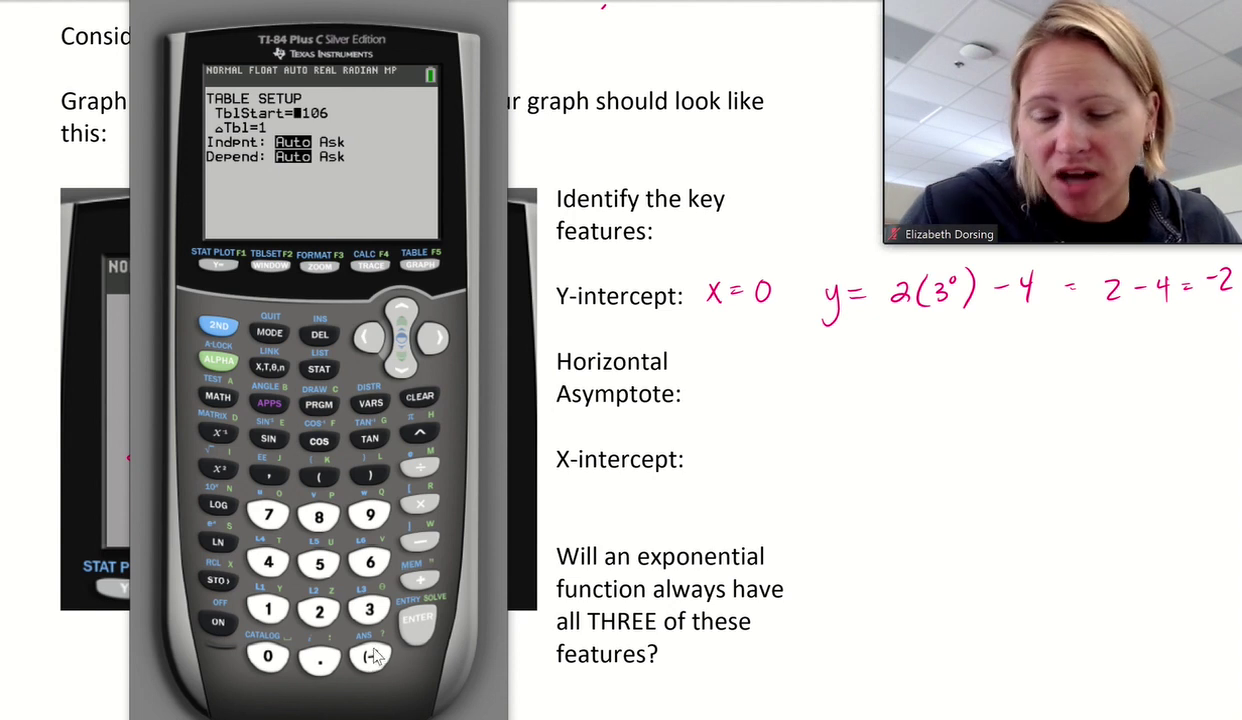
{"action": "left_click", "coordinate": [369, 657]}
{"action": "left_click", "coordinate": [270, 611]}
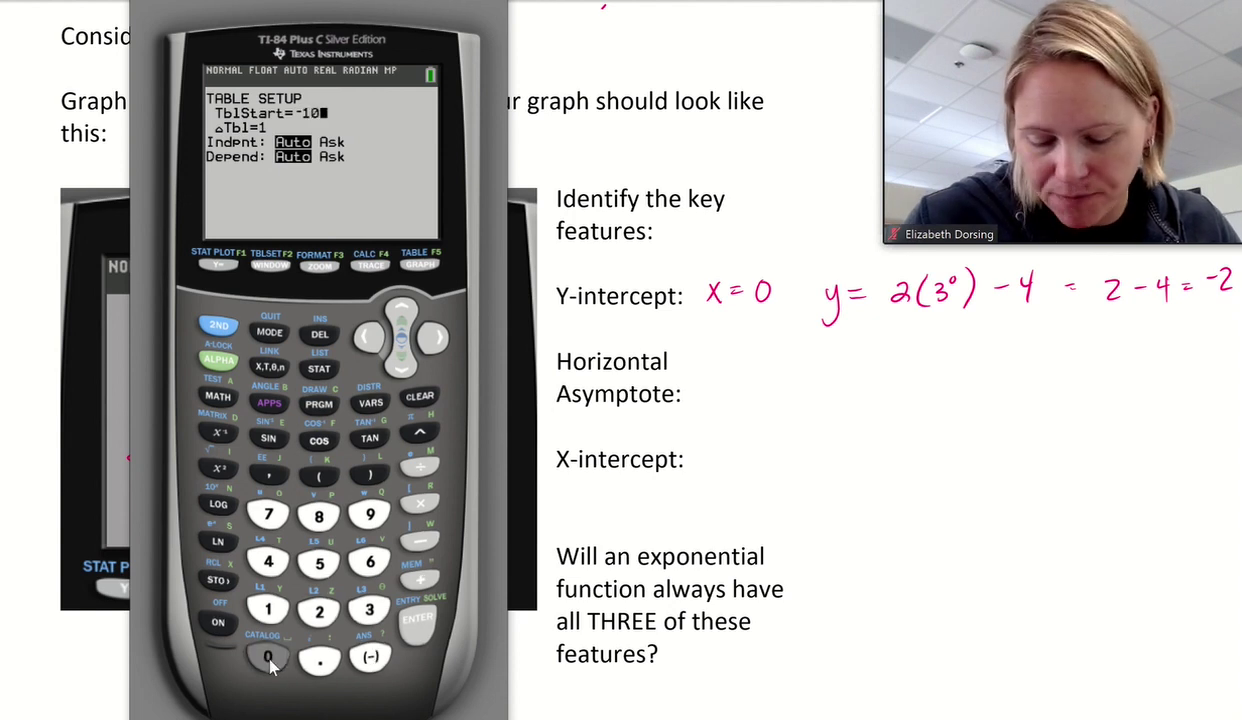
{"action": "left_click", "coordinate": [267, 652]}
{"action": "left_click", "coordinate": [267, 655]}
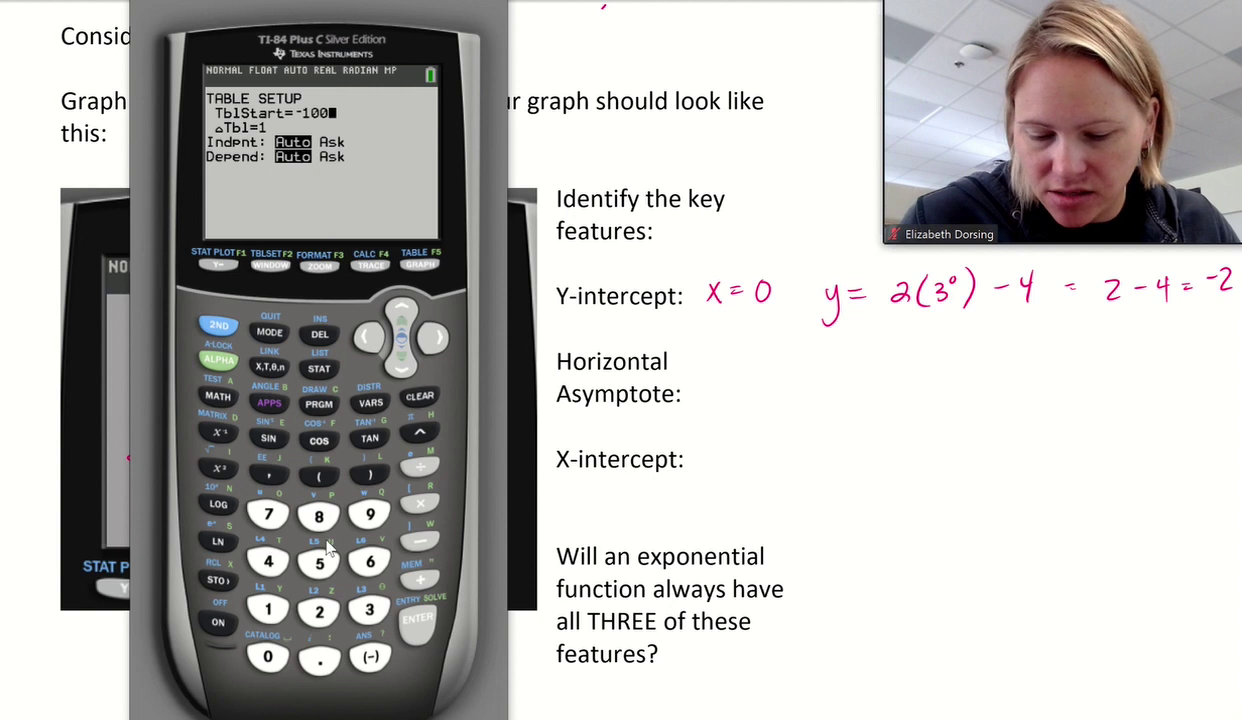
{"action": "left_click", "coordinate": [400, 364]}
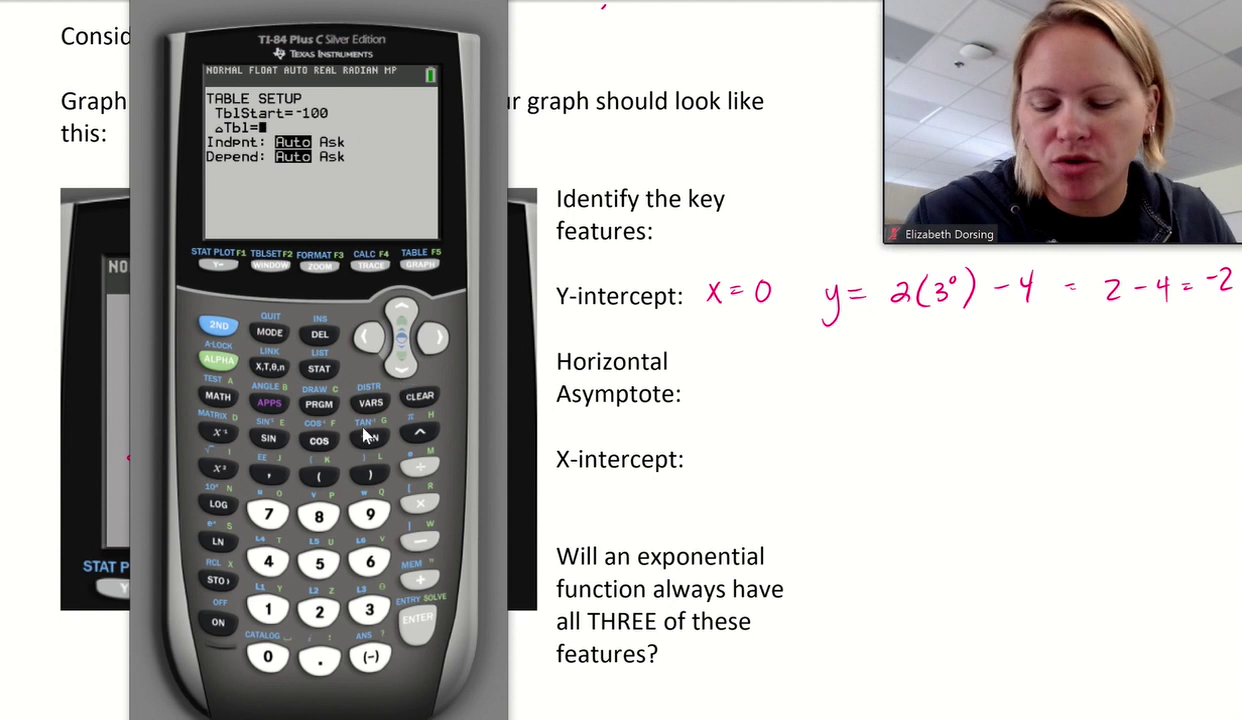
{"action": "left_click", "coordinate": [222, 330]}
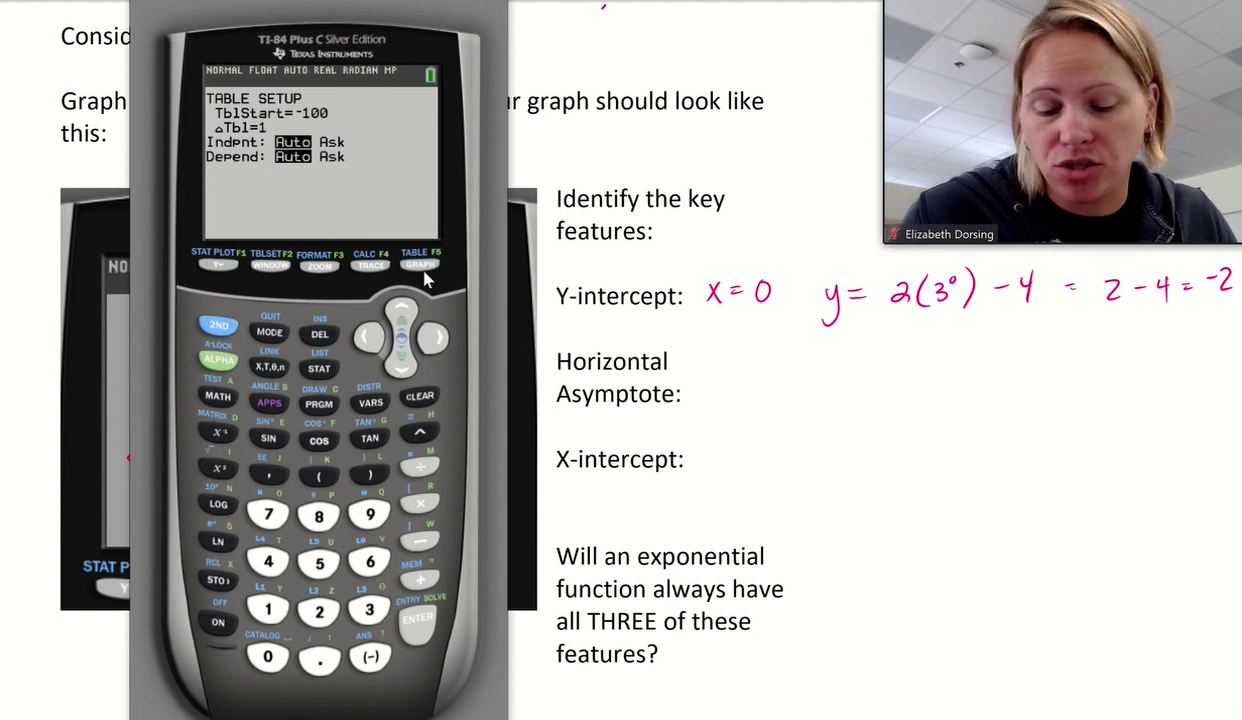
{"action": "left_click", "coordinate": [410, 264]}
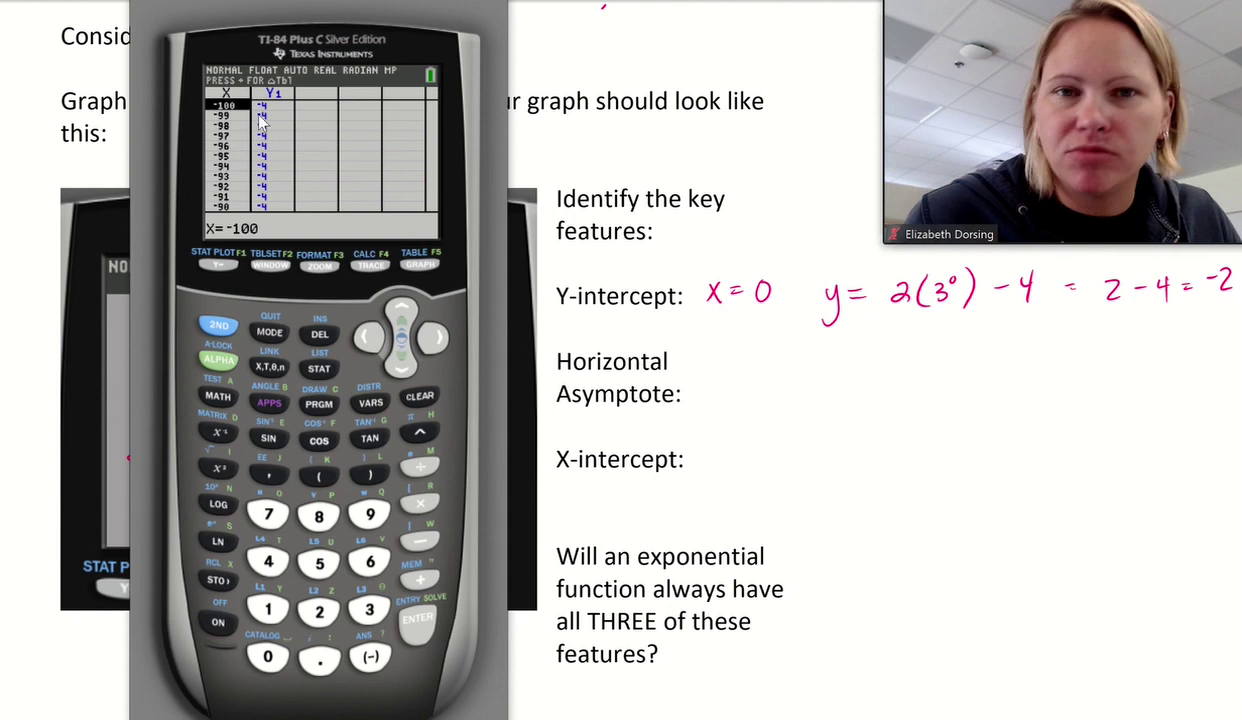
Step: Scroll the table up to X = −102, still showing Y1 = −4, then close Wabbitemu
{"action": "left_click", "coordinate": [401, 312]}
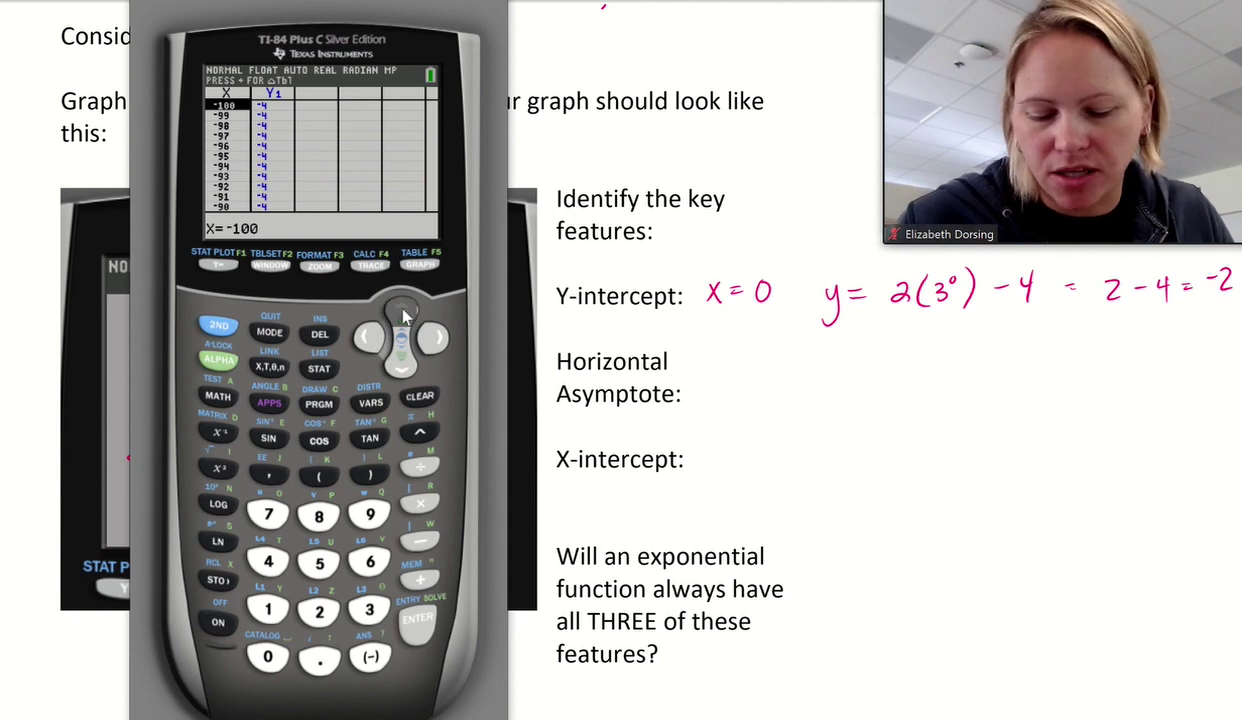
{"action": "left_click", "coordinate": [401, 312]}
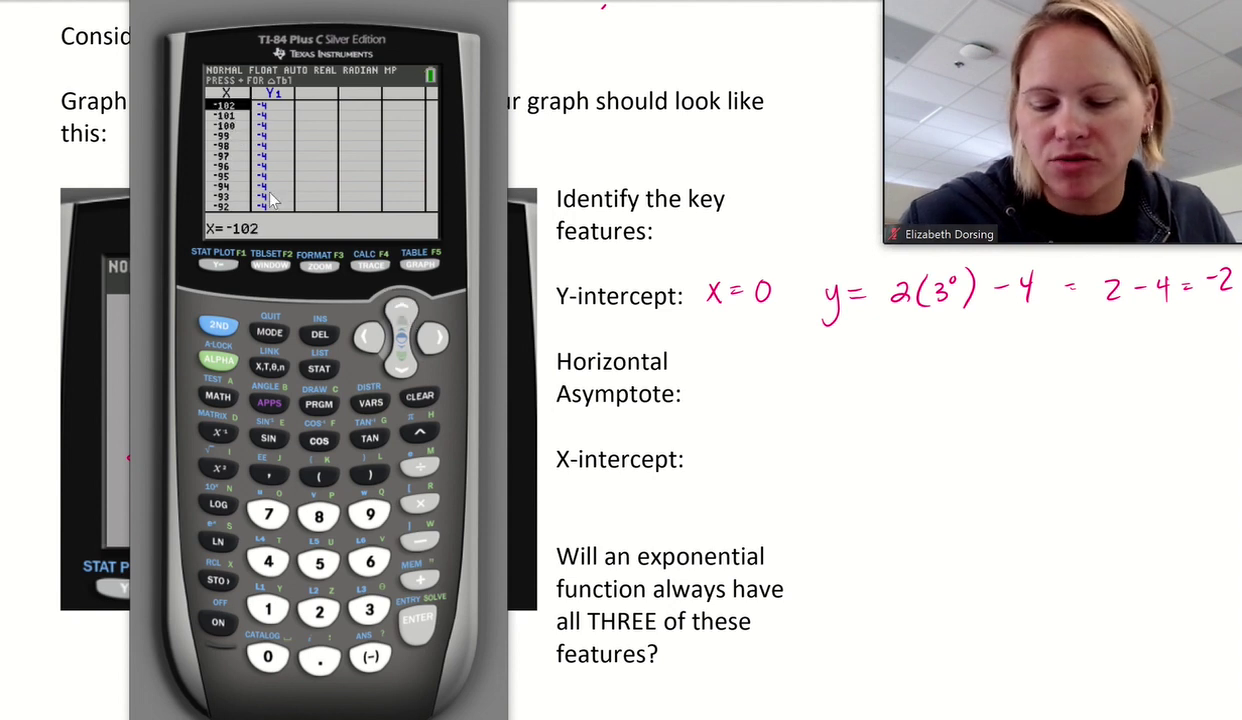
{"action": "left_click", "coordinate": [336, 2]}
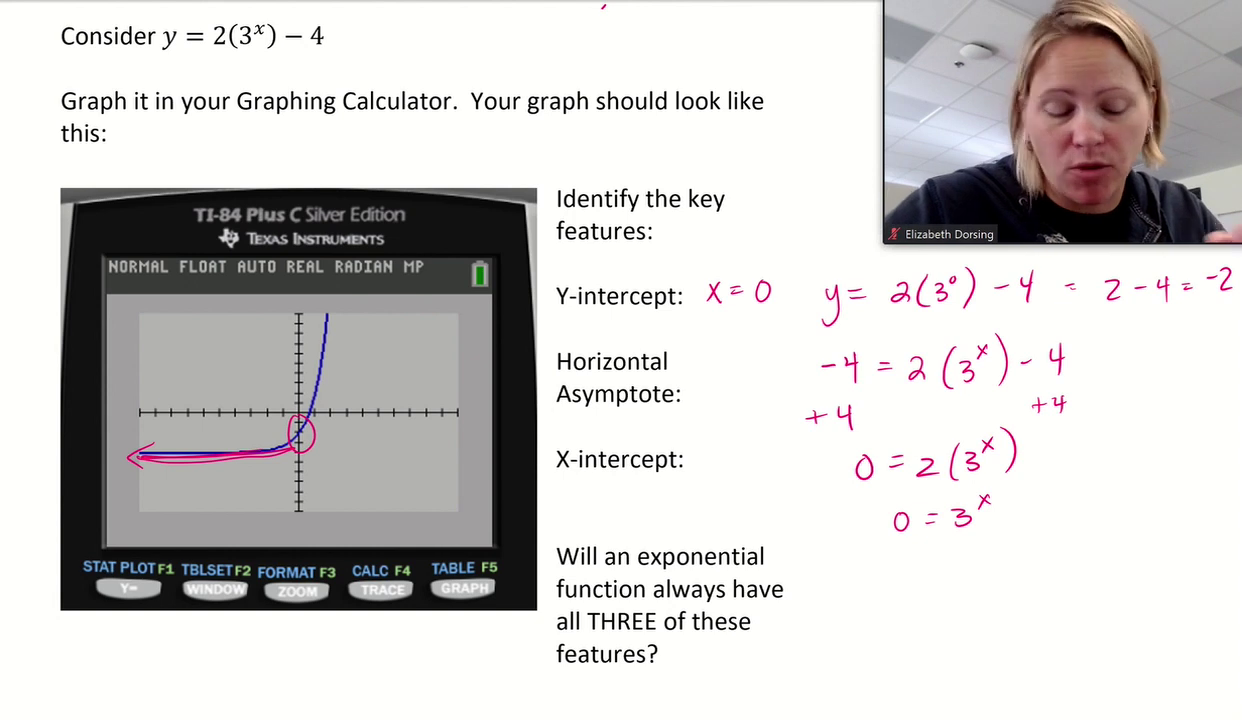
Step: Handwrite 3⁻¹ = 1/3 beside 0 = 3^x in the x-intercept working
{"action": "left_click_drag", "start_coordinate": [1068, 489], "coordinate": [1068, 515]}
{"action": "mouse_move", "coordinate": [1084, 462]}
{"action": "left_mouse_down"}
{"action": "mouse_move", "coordinate": [1102, 465]}
{"action": "mouse_move", "coordinate": [1124, 500]}
{"action": "left_mouse_up"}
{"action": "left_click_drag", "start_coordinate": [1108, 510], "coordinate": [1125, 508]}
{"action": "left_click_drag", "start_coordinate": [1166, 466], "coordinate": [1186, 490]}
{"action": "left_click_drag", "start_coordinate": [1158, 501], "coordinate": [1162, 525]}
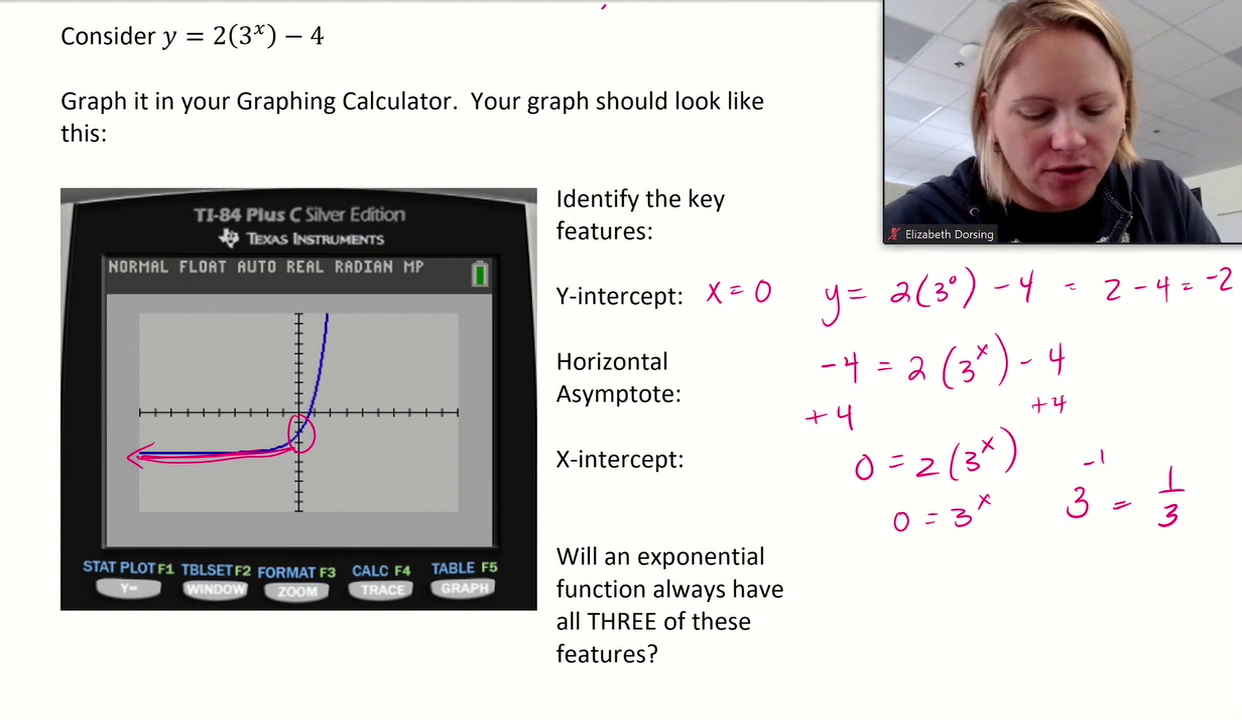
Step: Write y = −4 beside Horizontal Asymptote and circle the −4 in the top equation
{"action": "left_click_drag", "start_coordinate": [704, 368], "coordinate": [708, 405]}
{"action": "left_click_drag", "start_coordinate": [726, 378], "coordinate": [757, 378]}
{"action": "left_click_drag", "start_coordinate": [769, 364], "coordinate": [783, 388]}
{"action": "left_click_drag", "start_coordinate": [777, 366], "coordinate": [777, 402]}
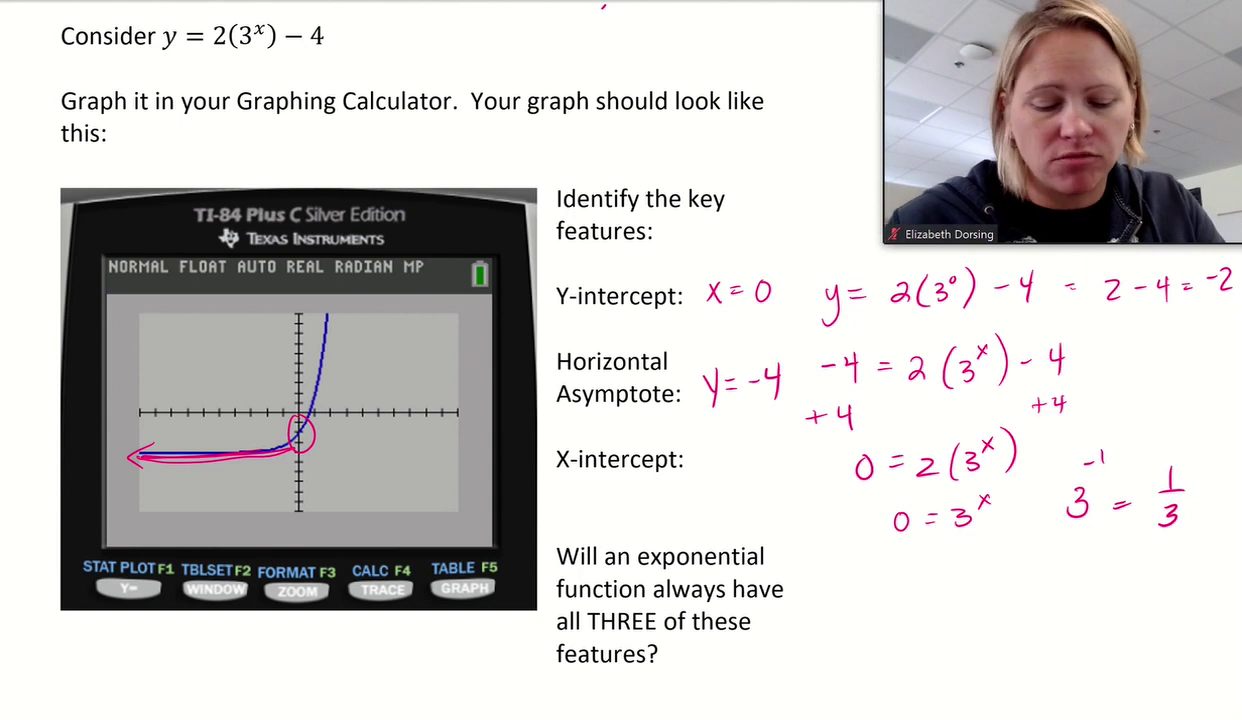
{"action": "mouse_move", "coordinate": [309, 12]}
{"action": "left_mouse_down"}
{"action": "mouse_move", "coordinate": [294, 14]}
{"action": "mouse_move", "coordinate": [310, 10]}
{"action": "left_mouse_up"}
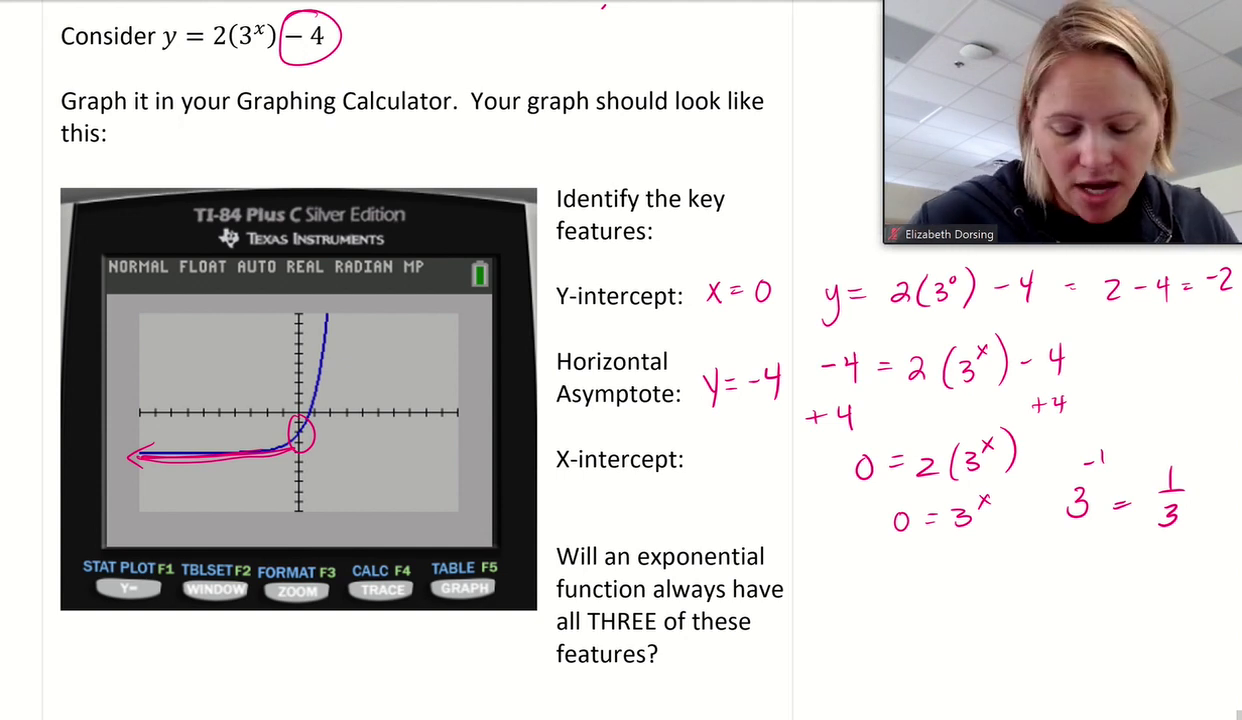
Step: Bring Wabbitemu back, graph y=2(3^x)-4, and open the CALCULATE menu via 2nd+TRACE
{"action": "key", "text": "alt+Tab"}
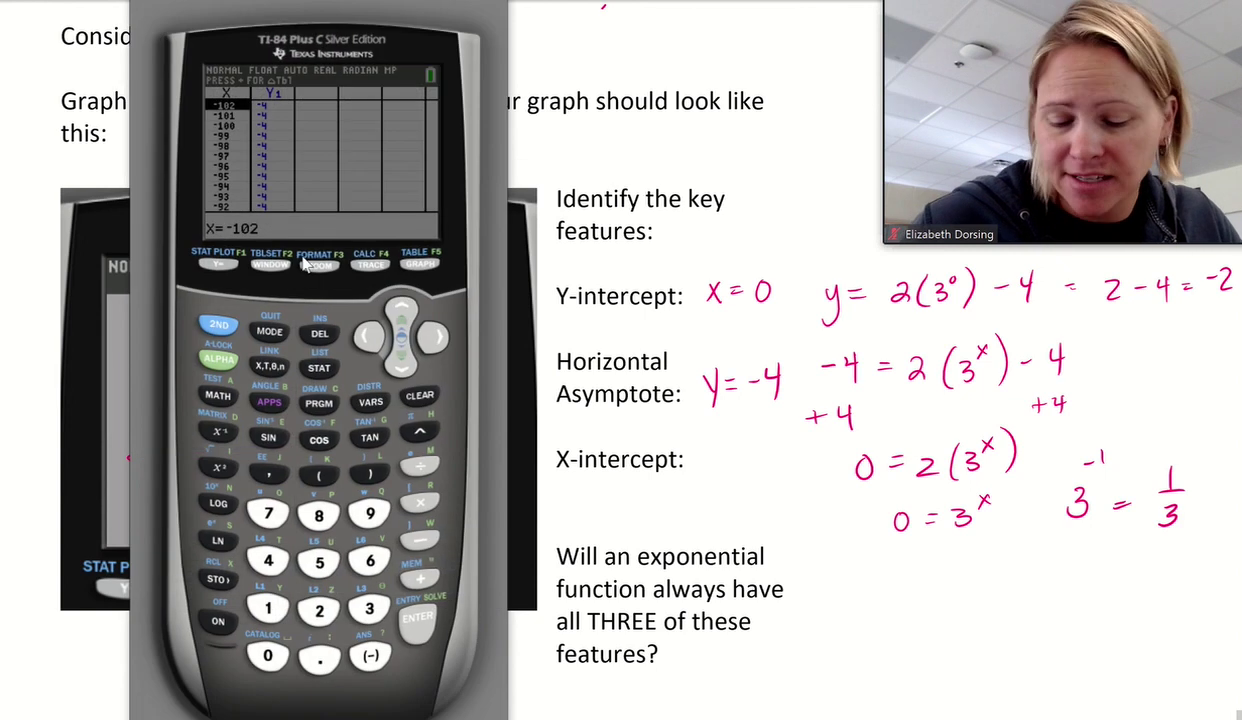
{"action": "left_click", "coordinate": [404, 269]}
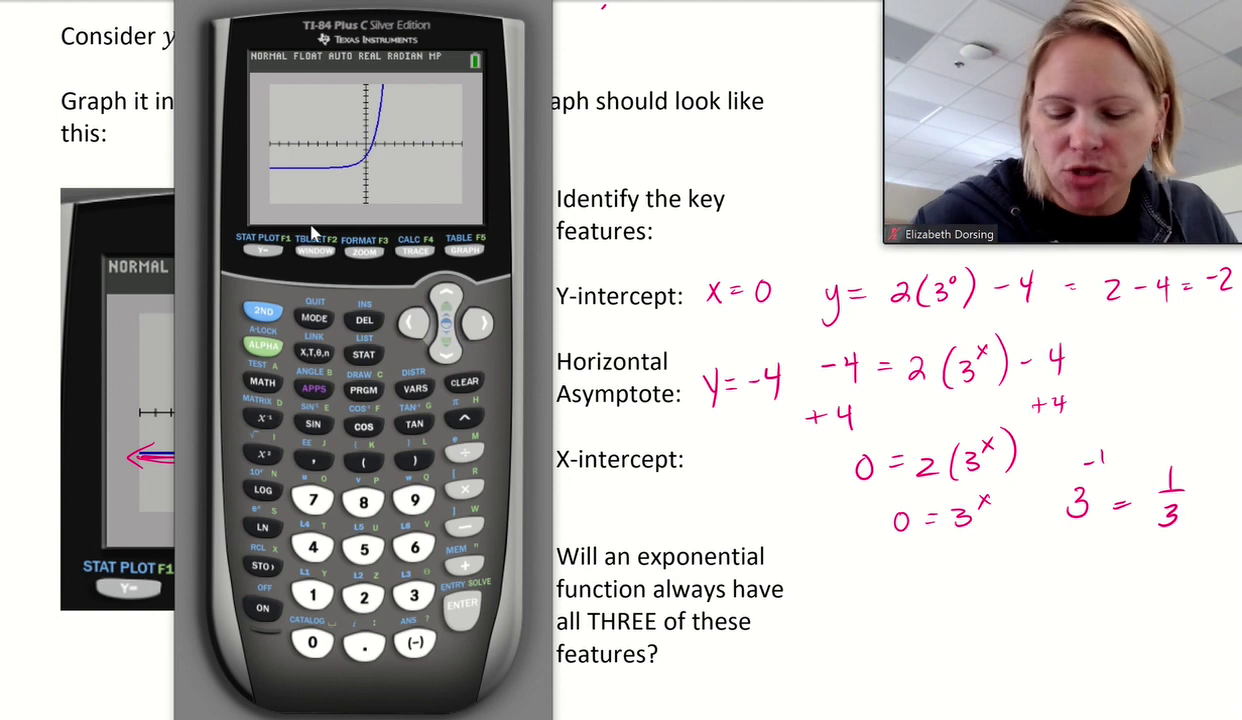
{"action": "left_click", "coordinate": [265, 310]}
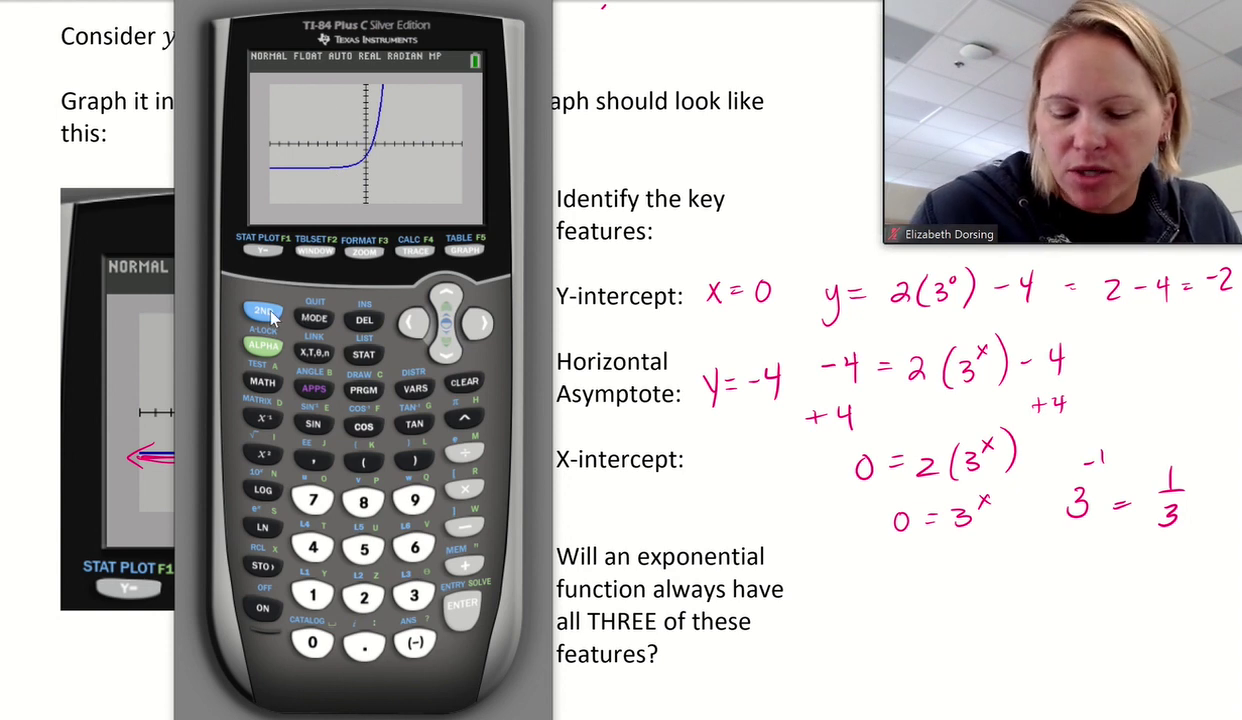
{"action": "left_click", "coordinate": [416, 252]}
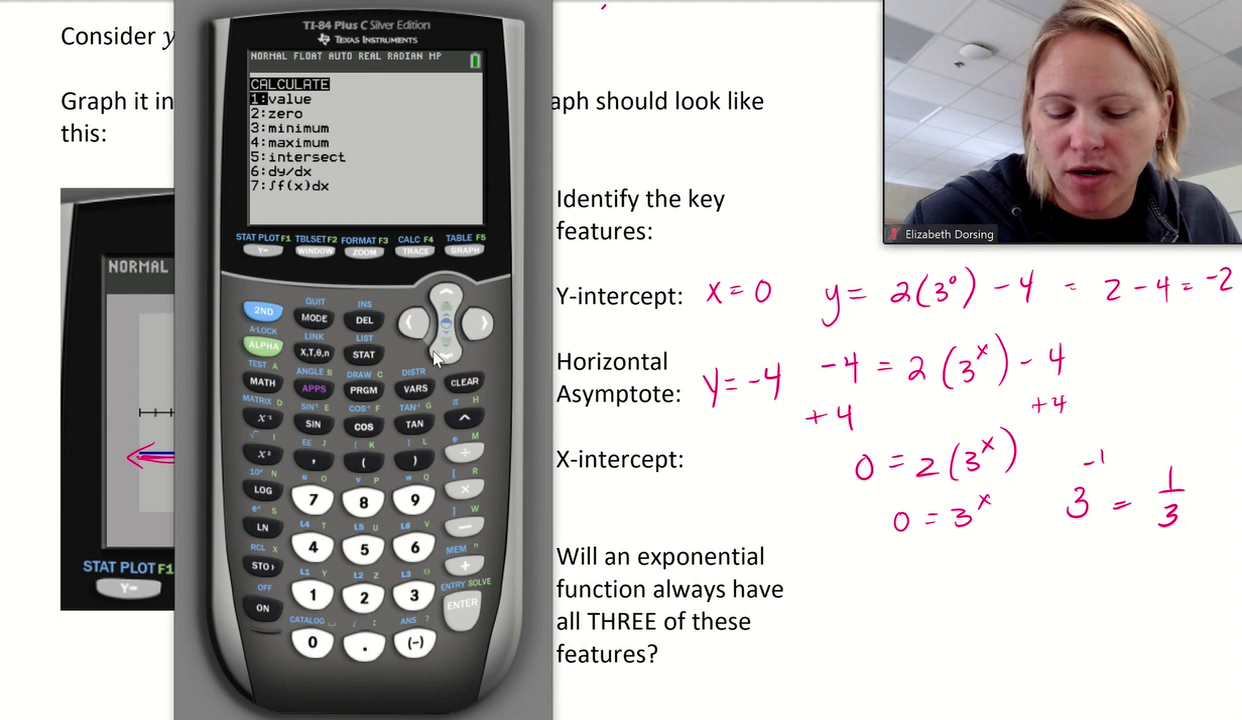
Step: Choose 2:zero and set the left bound just before the x-intercept
{"action": "left_click", "coordinate": [444, 358]}
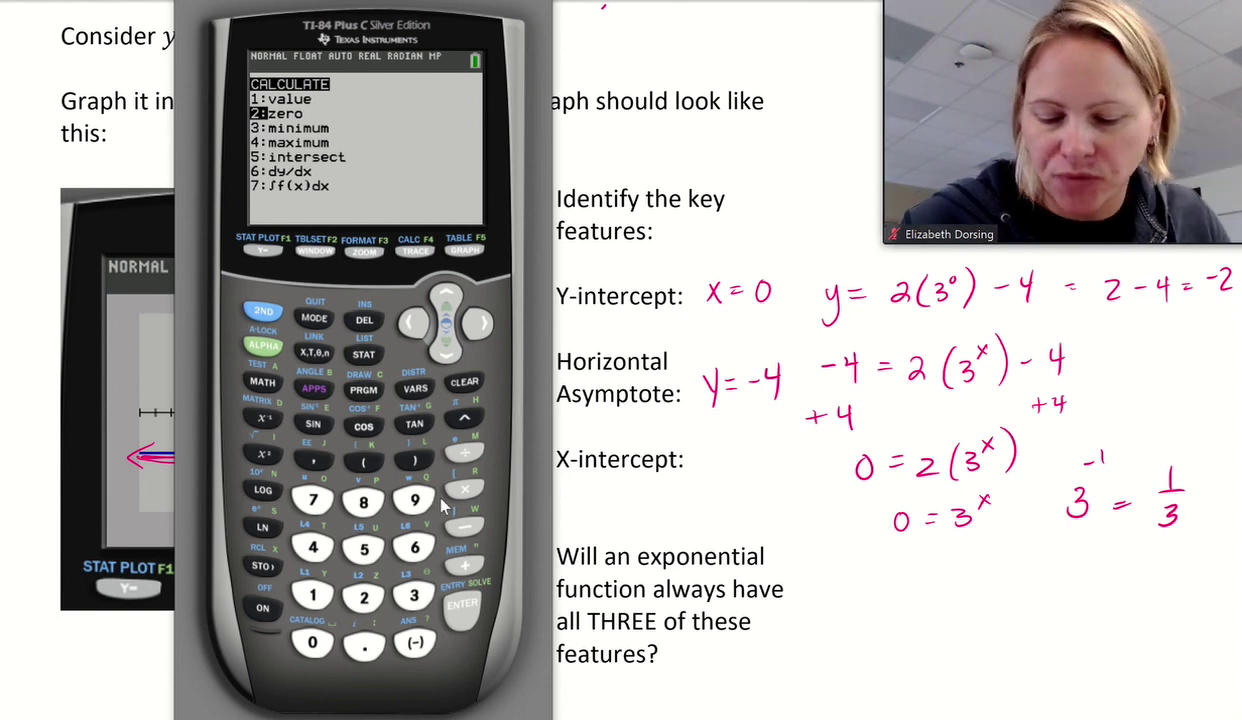
{"action": "left_click", "coordinate": [463, 612]}
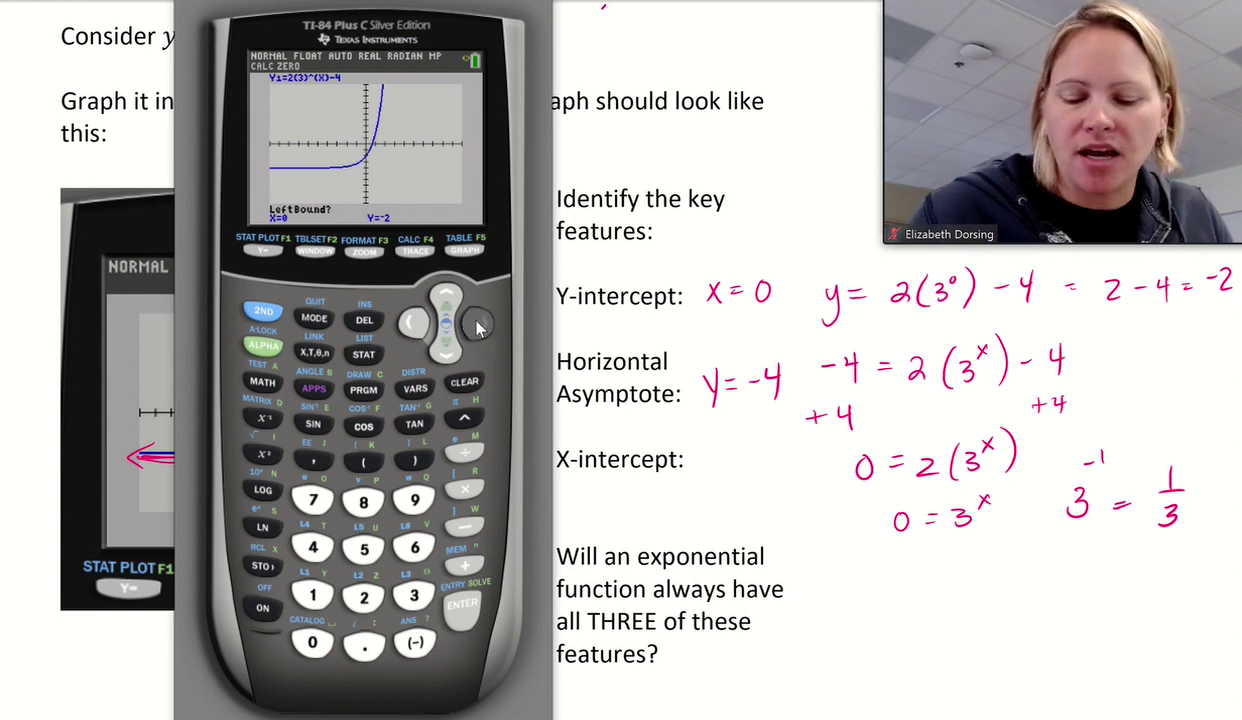
{"action": "left_click", "coordinate": [476, 325]}
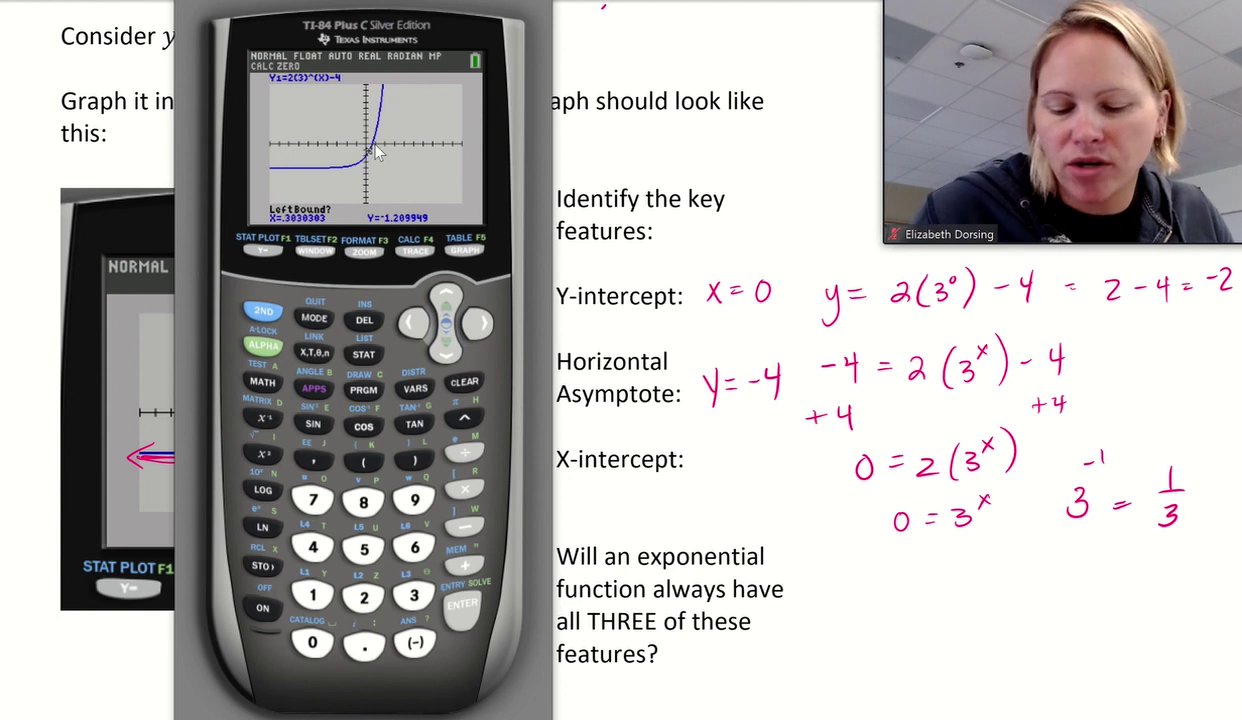
{"action": "left_click", "coordinate": [462, 603]}
Step: Set the right bound and guess to get the zero X=.63092975, then close Wabbitemu
{"action": "left_click", "coordinate": [480, 326]}
{"action": "left_click", "coordinate": [480, 326]}
{"action": "left_click", "coordinate": [480, 326]}
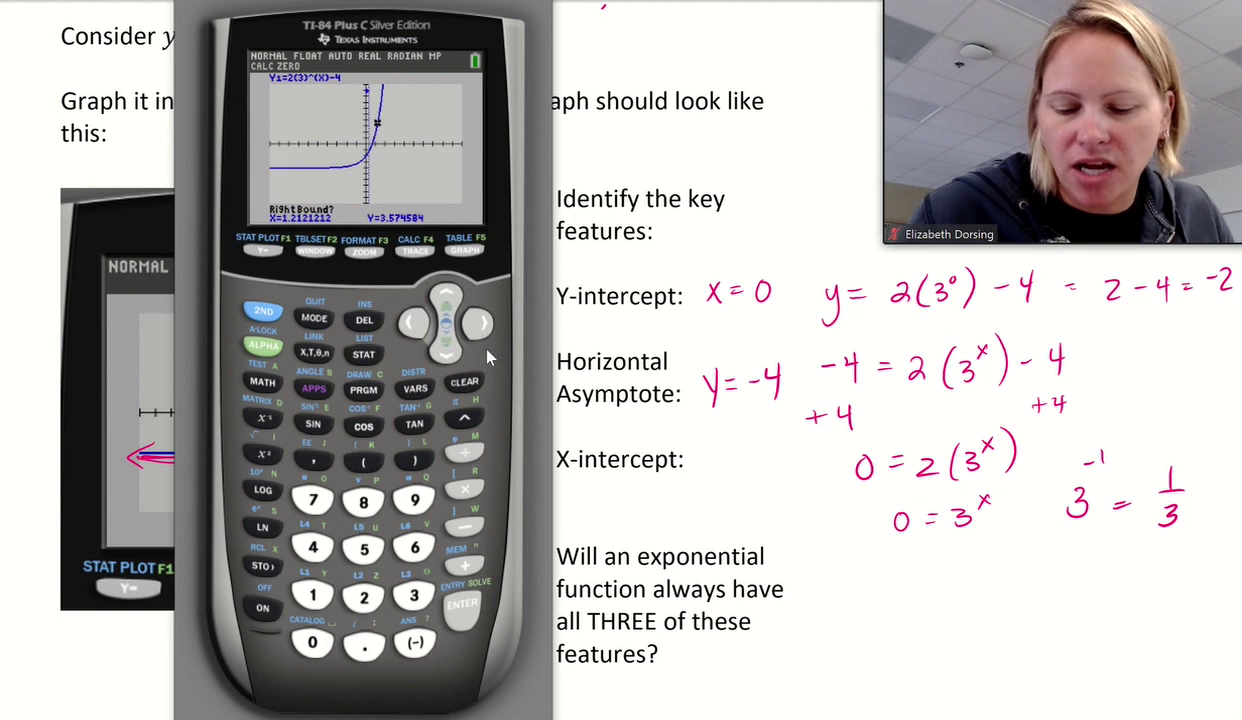
{"action": "left_click", "coordinate": [460, 603]}
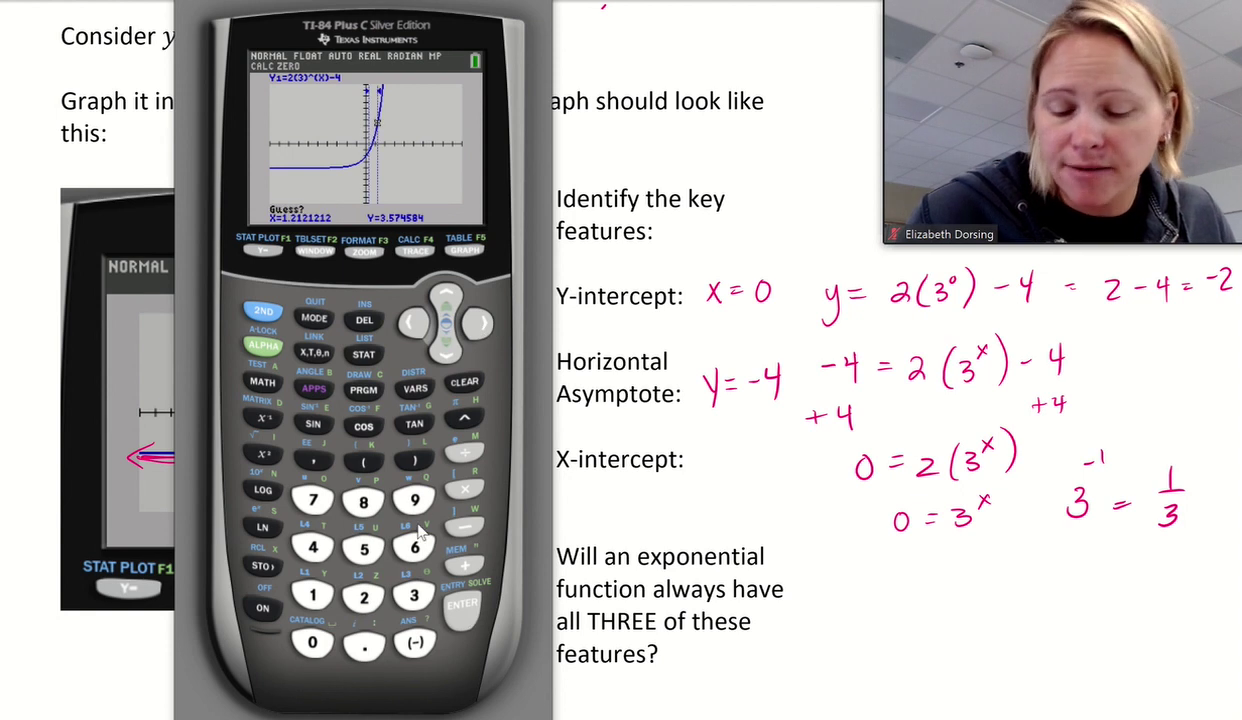
{"action": "left_click", "coordinate": [405, 320]}
{"action": "left_click", "coordinate": [405, 320]}
{"action": "left_click", "coordinate": [405, 320]}
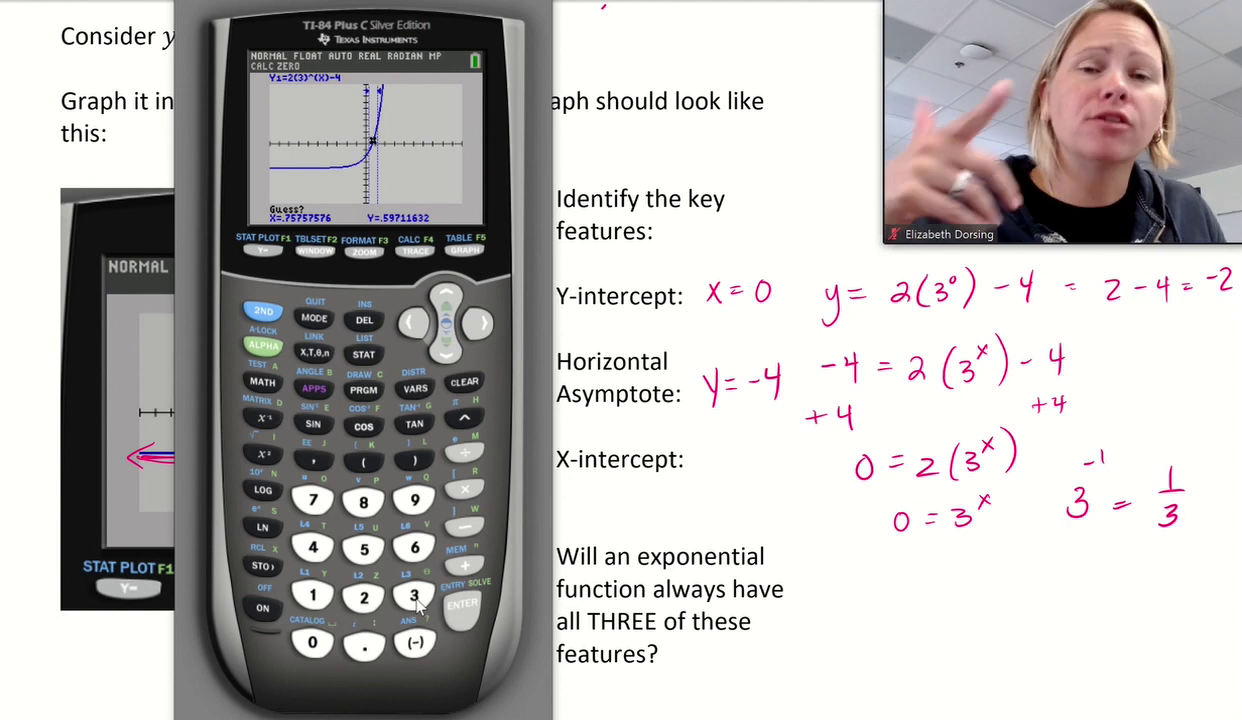
{"action": "left_click", "coordinate": [464, 606]}
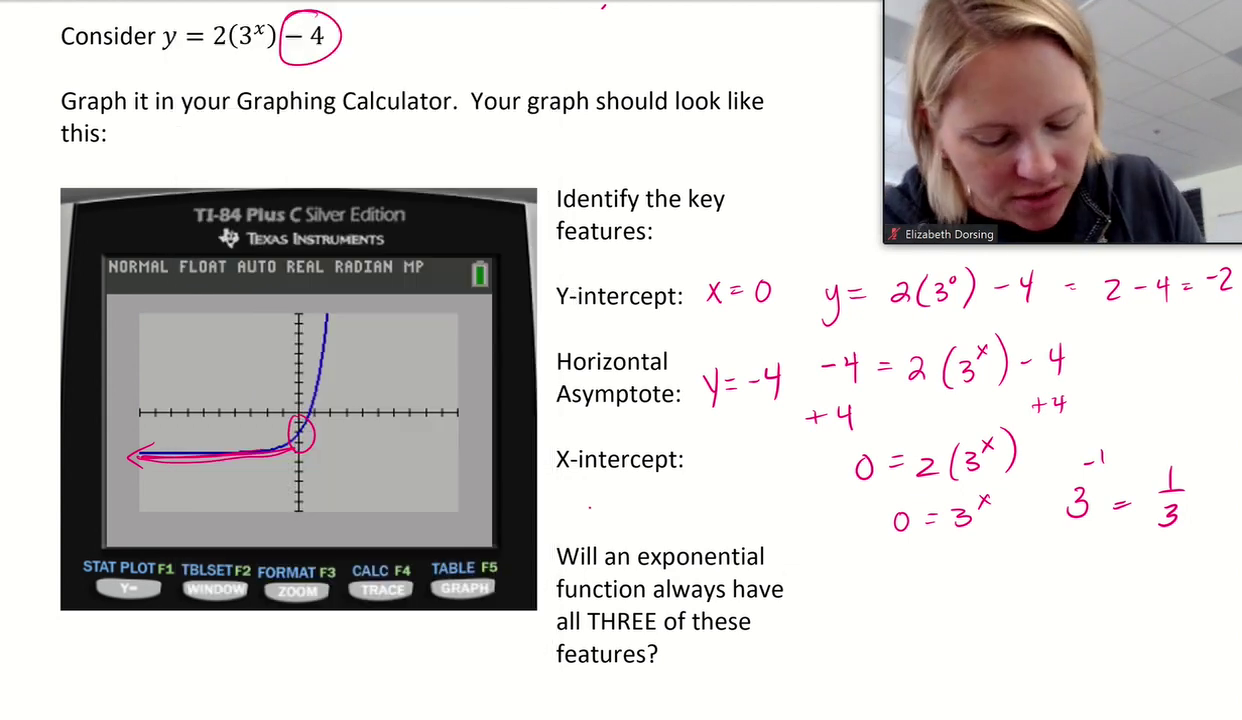
{"action": "left_click", "coordinate": [590, 507]}
{"action": "left_click", "coordinate": [573, 498]}
Step: Write .63092 under X-intercept and underline THREE in the question
{"action": "mouse_move", "coordinate": [600, 484]}
{"action": "left_mouse_down"}
{"action": "mouse_move", "coordinate": [594, 505]}
{"action": "mouse_move", "coordinate": [639, 485]}
{"action": "left_mouse_up"}
{"action": "mouse_move", "coordinate": [652, 495]}
{"action": "left_mouse_down"}
{"action": "mouse_move", "coordinate": [665, 481]}
{"action": "mouse_move", "coordinate": [659, 505]}
{"action": "left_mouse_up"}
{"action": "left_click_drag", "start_coordinate": [672, 487], "coordinate": [690, 504]}
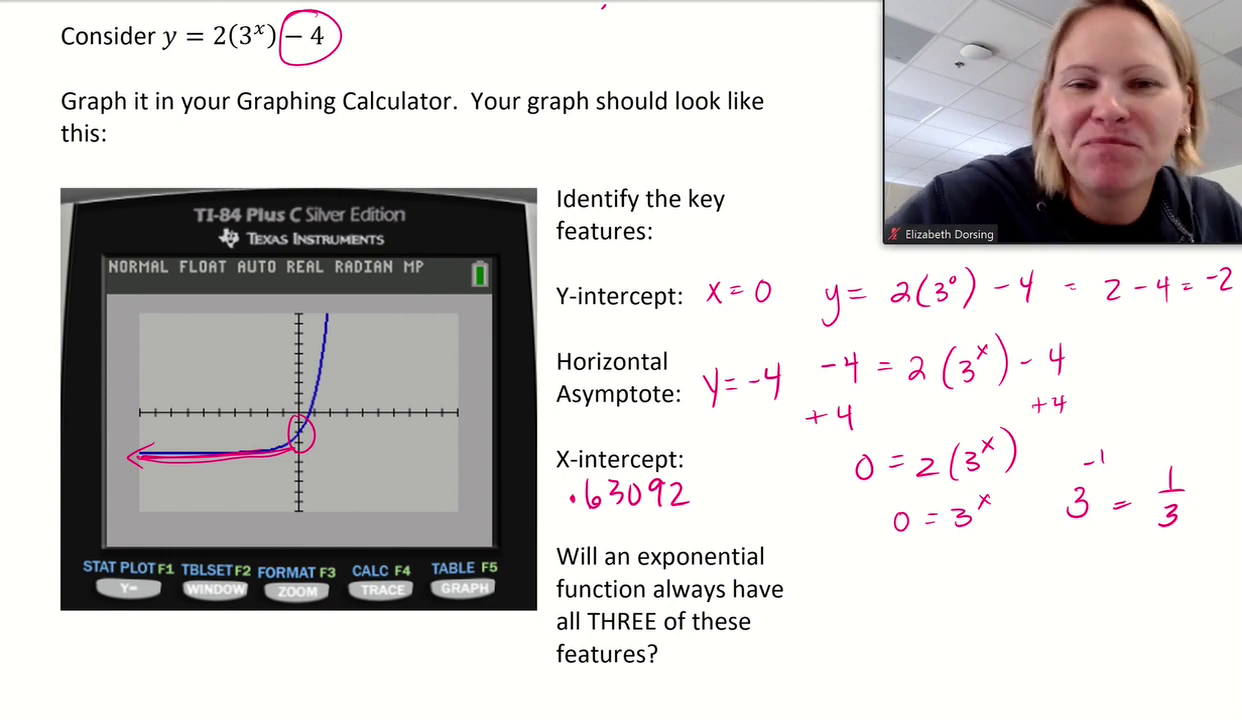
{"action": "left_click_drag", "start_coordinate": [587, 632], "coordinate": [657, 632]}
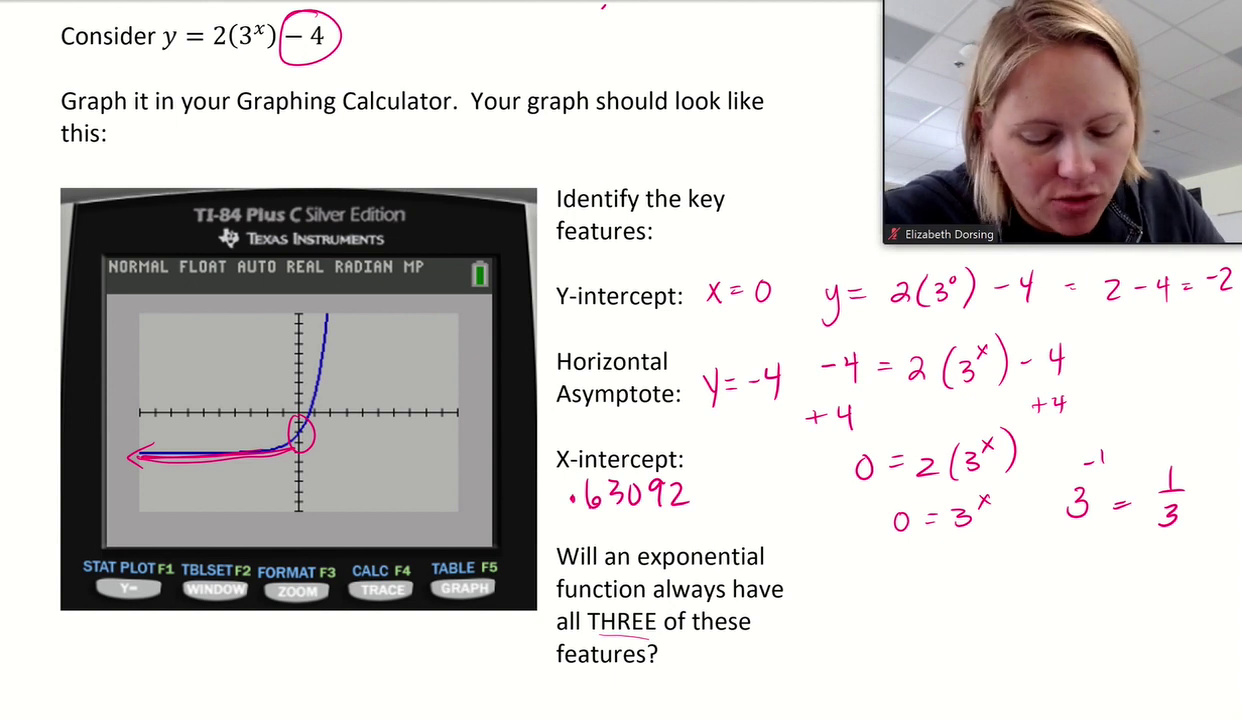
Step: Round the x-intercept to .630 and .631 with arrows and box both values
{"action": "mouse_move", "coordinate": [680, 468]}
{"action": "left_mouse_down"}
{"action": "mouse_move", "coordinate": [703, 453]}
{"action": "mouse_move", "coordinate": [741, 456]}
{"action": "mouse_move", "coordinate": [767, 435]}
{"action": "left_mouse_up"}
{"action": "left_click", "coordinate": [720, 502]}
{"action": "mouse_move", "coordinate": [738, 482]}
{"action": "left_mouse_down"}
{"action": "mouse_move", "coordinate": [736, 505]}
{"action": "mouse_move", "coordinate": [742, 495]}
{"action": "left_mouse_up"}
{"action": "mouse_move", "coordinate": [750, 480]}
{"action": "left_mouse_down"}
{"action": "mouse_move", "coordinate": [752, 500]}
{"action": "mouse_move", "coordinate": [771, 500]}
{"action": "left_mouse_up"}
{"action": "left_click_drag", "start_coordinate": [684, 483], "coordinate": [704, 505]}
{"action": "left_click_drag", "start_coordinate": [705, 491], "coordinate": [705, 505]}
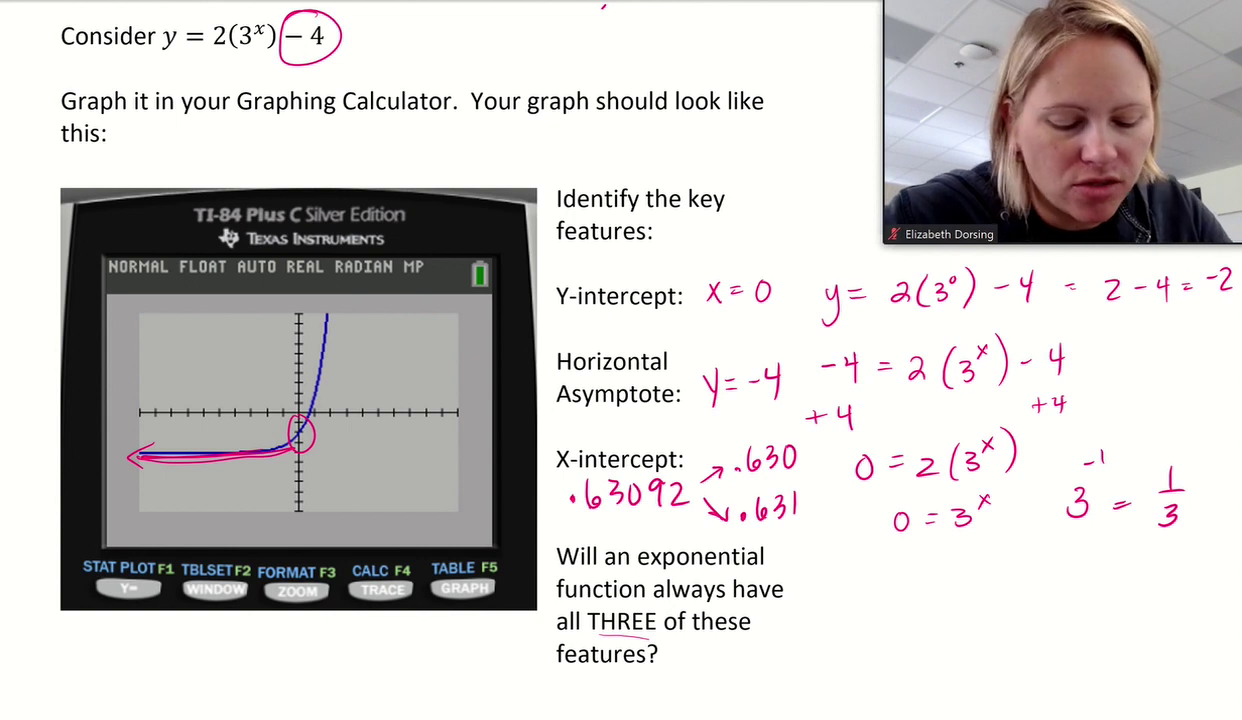
{"action": "mouse_move", "coordinate": [774, 414]}
{"action": "left_mouse_down"}
{"action": "mouse_move", "coordinate": [727, 440]}
{"action": "mouse_move", "coordinate": [800, 490]}
{"action": "mouse_move", "coordinate": [800, 415]}
{"action": "left_mouse_up"}
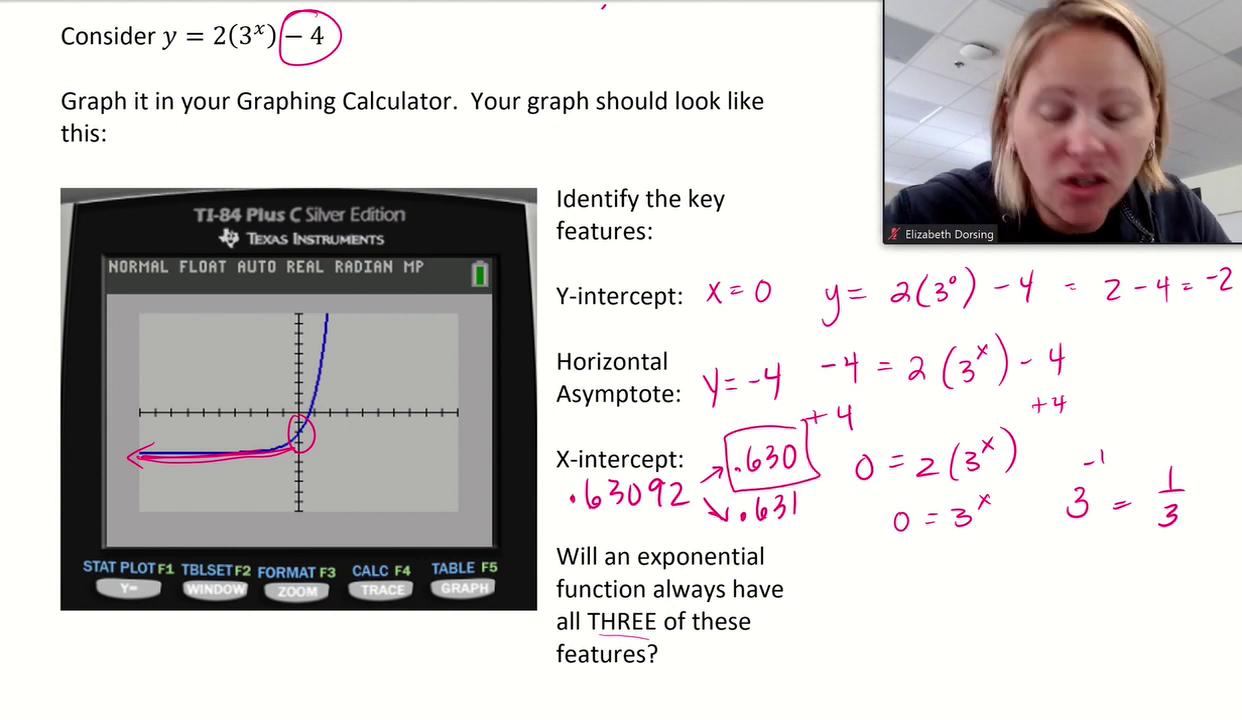
{"action": "mouse_move", "coordinate": [713, 476]}
{"action": "left_mouse_down"}
{"action": "mouse_move", "coordinate": [713, 528]}
{"action": "mouse_move", "coordinate": [790, 452]}
{"action": "left_mouse_up"}
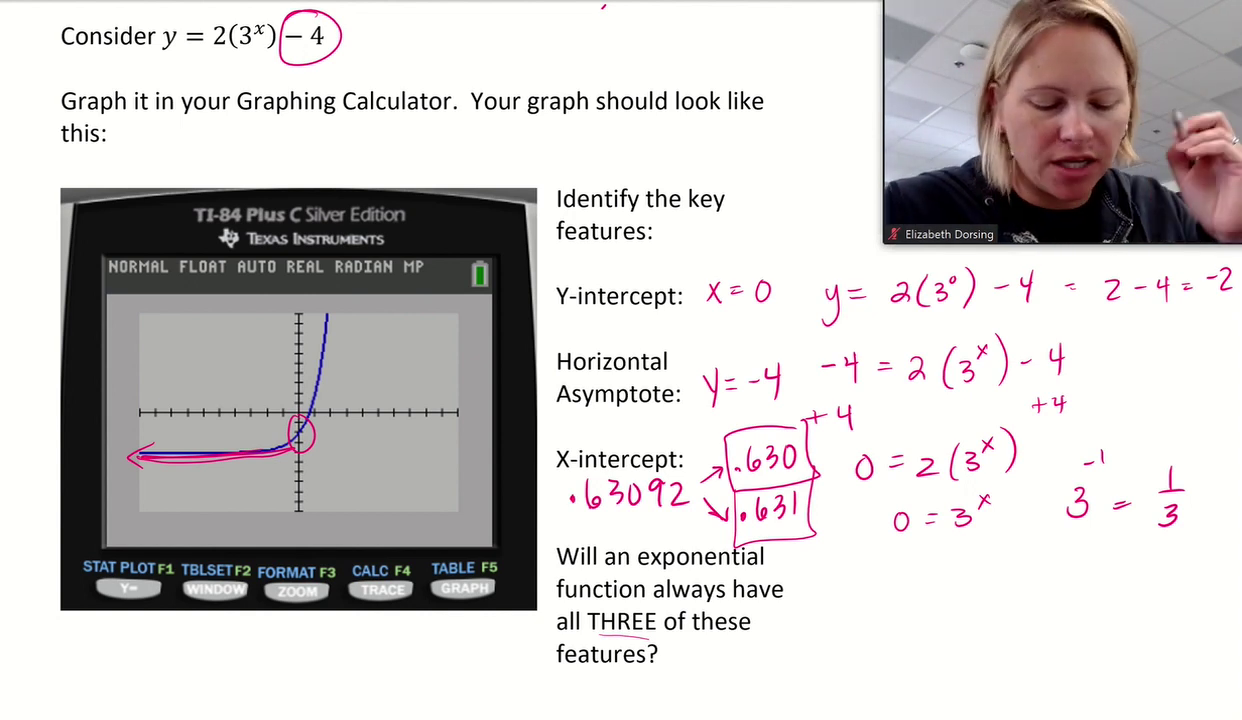
Step: Sketch a blue arrowed exponential curve above the x-axis with no x-intercept
{"action": "scroll", "coordinate": [620, 360], "scroll_direction": "down", "scroll_amount": 5}
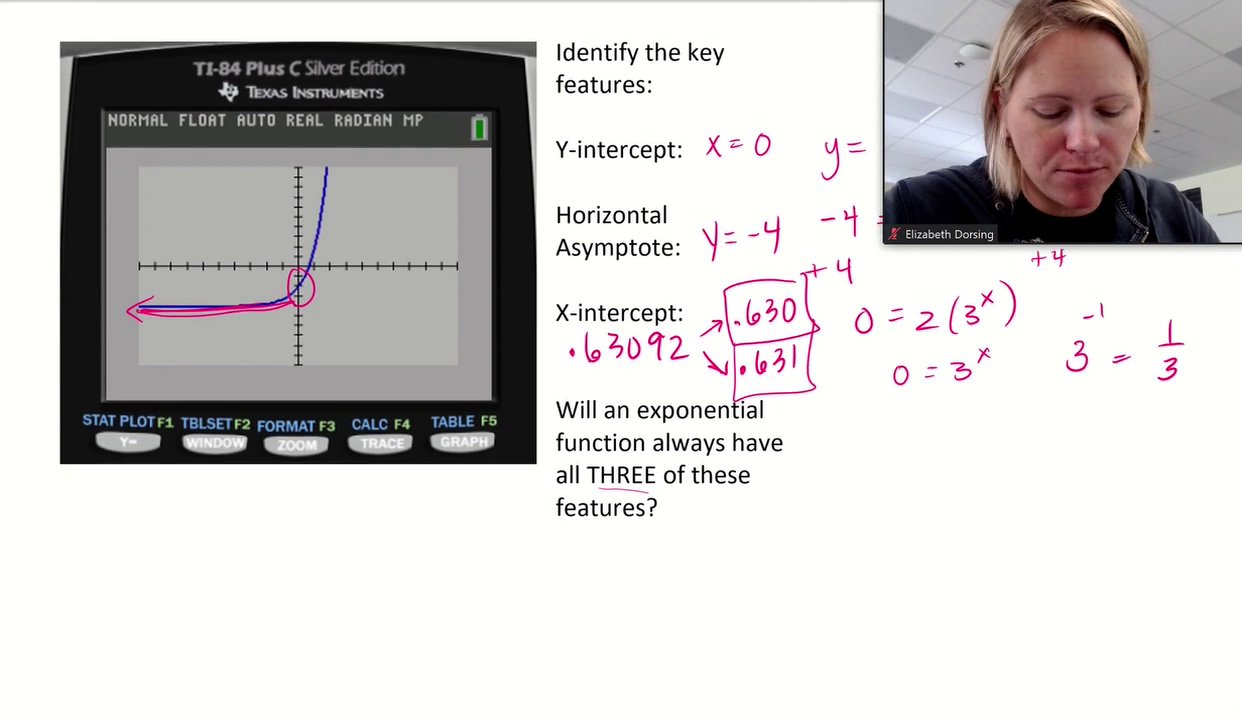
{"action": "scroll", "coordinate": [620, 360], "scroll_direction": "up", "scroll_amount": 3}
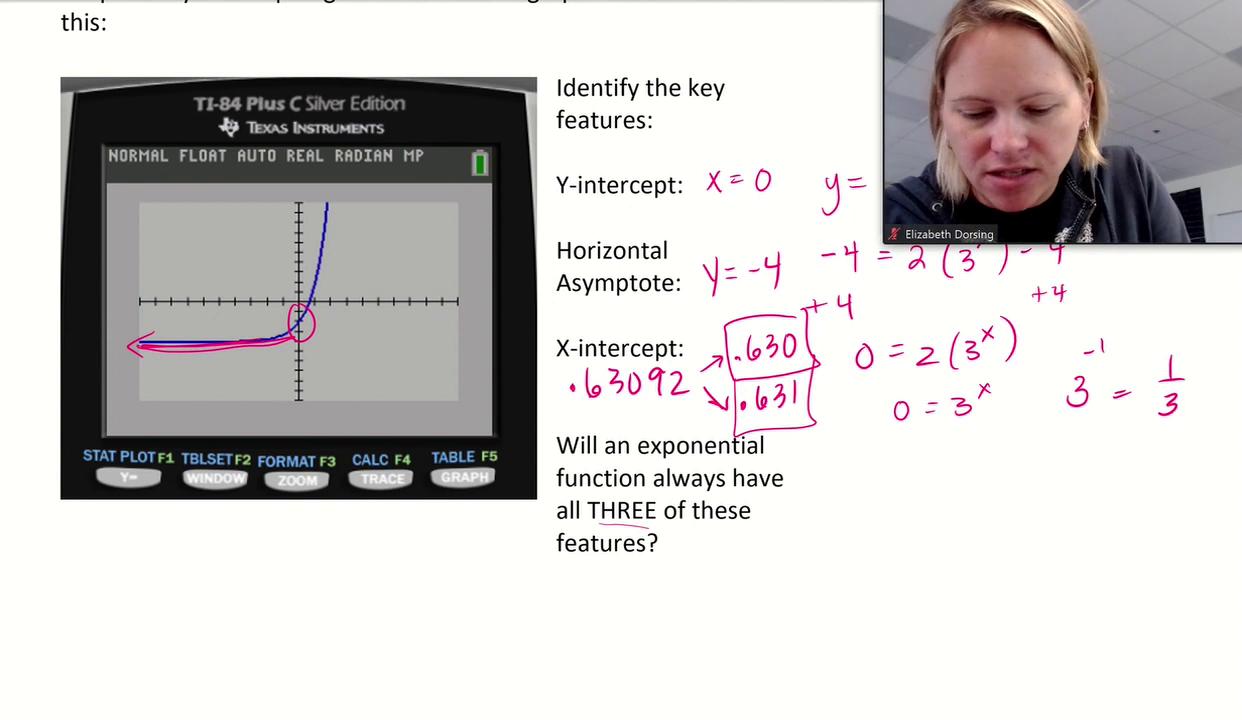
{"action": "mouse_move", "coordinate": [142, 268]}
{"action": "left_mouse_down"}
{"action": "mouse_move", "coordinate": [262, 265]}
{"action": "mouse_move", "coordinate": [365, 204]}
{"action": "left_mouse_up"}
{"action": "left_click_drag", "start_coordinate": [153, 264], "coordinate": [152, 277]}
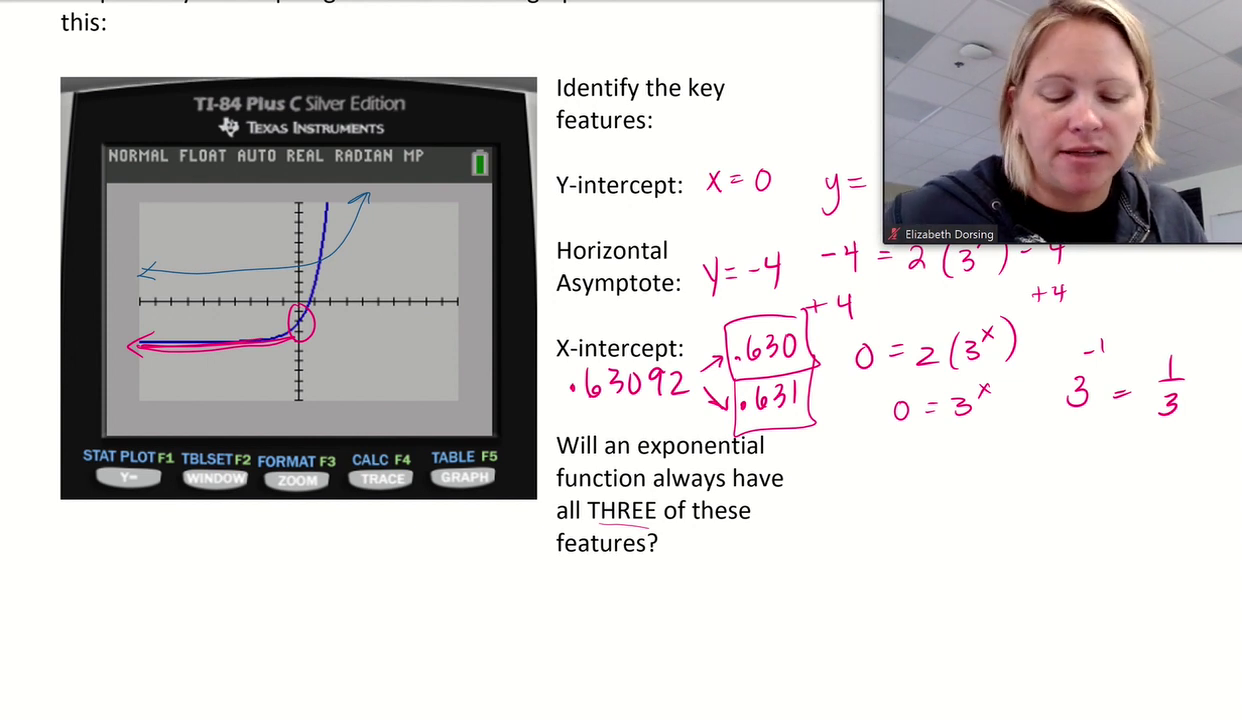
Step: Write 'Not Always!' and a starred 'x- int' note under the question
{"action": "mouse_move", "coordinate": [687, 544]}
{"action": "left_mouse_down"}
{"action": "mouse_move", "coordinate": [687, 571]}
{"action": "mouse_move", "coordinate": [709, 543]}
{"action": "mouse_move", "coordinate": [737, 571]}
{"action": "left_mouse_up"}
{"action": "left_click_drag", "start_coordinate": [727, 555], "coordinate": [784, 568]}
{"action": "mouse_move", "coordinate": [770, 557]}
{"action": "left_mouse_down"}
{"action": "mouse_move", "coordinate": [794, 568]}
{"action": "mouse_move", "coordinate": [828, 550]}
{"action": "mouse_move", "coordinate": [852, 566]}
{"action": "mouse_move", "coordinate": [834, 566]}
{"action": "left_mouse_up"}
{"action": "mouse_move", "coordinate": [846, 543]}
{"action": "left_mouse_down"}
{"action": "mouse_move", "coordinate": [838, 580]}
{"action": "mouse_move", "coordinate": [867, 570]}
{"action": "left_mouse_up"}
{"action": "left_click_drag", "start_coordinate": [885, 521], "coordinate": [887, 550]}
{"action": "left_click", "coordinate": [890, 565]}
{"action": "mouse_move", "coordinate": [648, 610]}
{"action": "left_mouse_down"}
{"action": "mouse_move", "coordinate": [662, 628]}
{"action": "mouse_move", "coordinate": [713, 625]}
{"action": "left_mouse_up"}
{"action": "mouse_move", "coordinate": [729, 602]}
{"action": "left_mouse_down"}
{"action": "mouse_move", "coordinate": [729, 622]}
{"action": "mouse_move", "coordinate": [735, 606]}
{"action": "left_mouse_up"}
{"action": "mouse_move", "coordinate": [612, 616]}
{"action": "left_mouse_down"}
{"action": "mouse_move", "coordinate": [626, 628]}
{"action": "mouse_move", "coordinate": [612, 628]}
{"action": "left_mouse_up"}
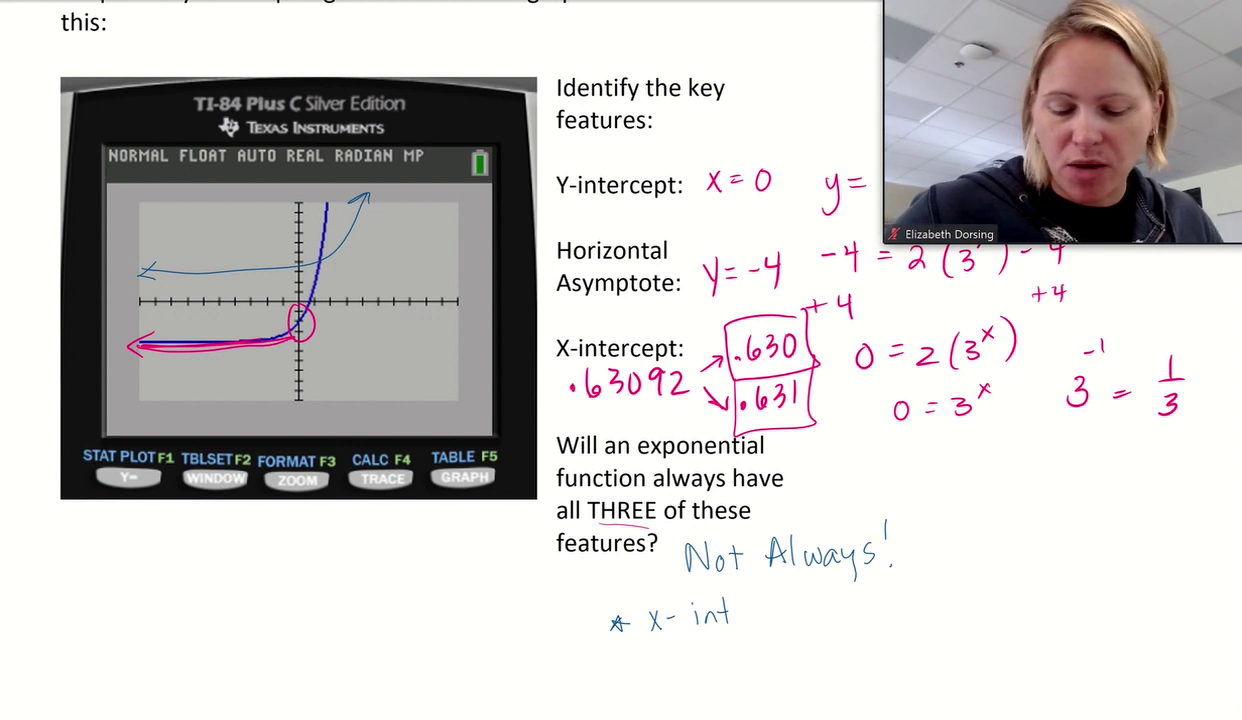
{"action": "scroll", "coordinate": [202, 615], "scroll_direction": "down", "scroll_amount": 6}
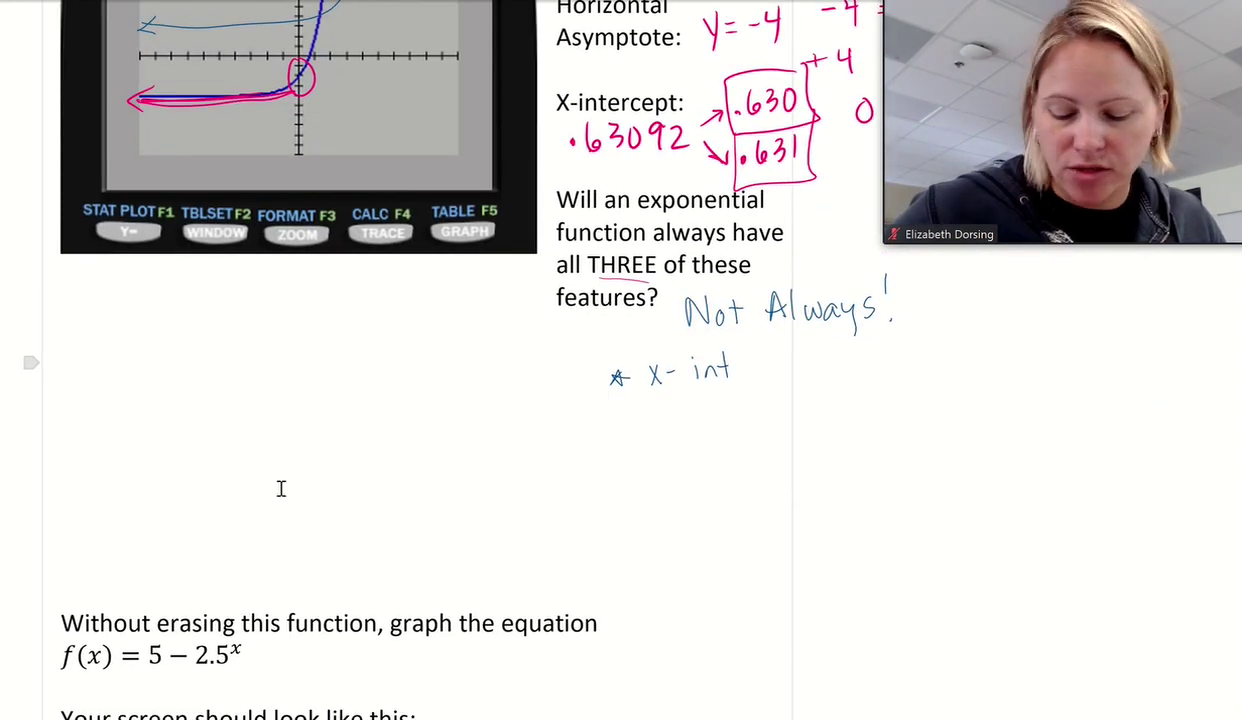
Step: Scroll to the f(x)=5−2.5^x prompt and graph Y1 and Y2 together in Wabbitemu
{"action": "scroll", "coordinate": [671, 418], "scroll_direction": "down", "scroll_amount": 3}
{"action": "scroll", "coordinate": [671, 405], "scroll_direction": "up", "scroll_amount": 2}
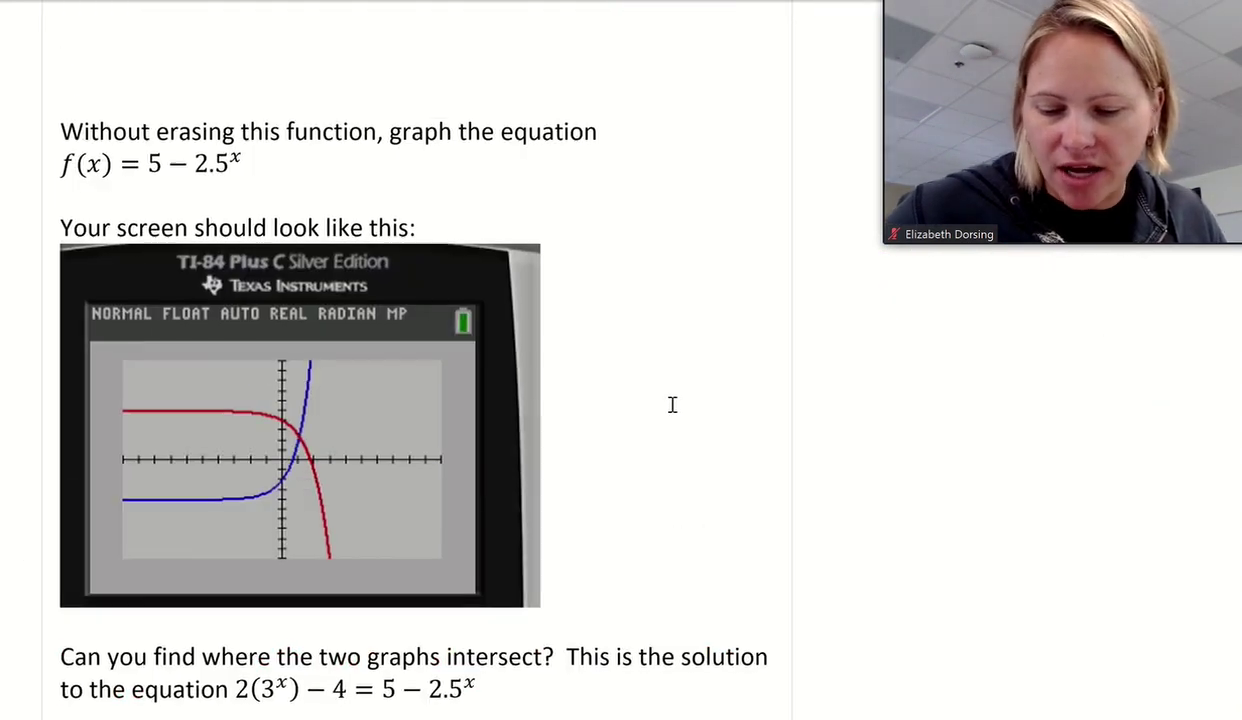
{"action": "scroll", "coordinate": [672, 405], "scroll_direction": "down", "scroll_amount": 1}
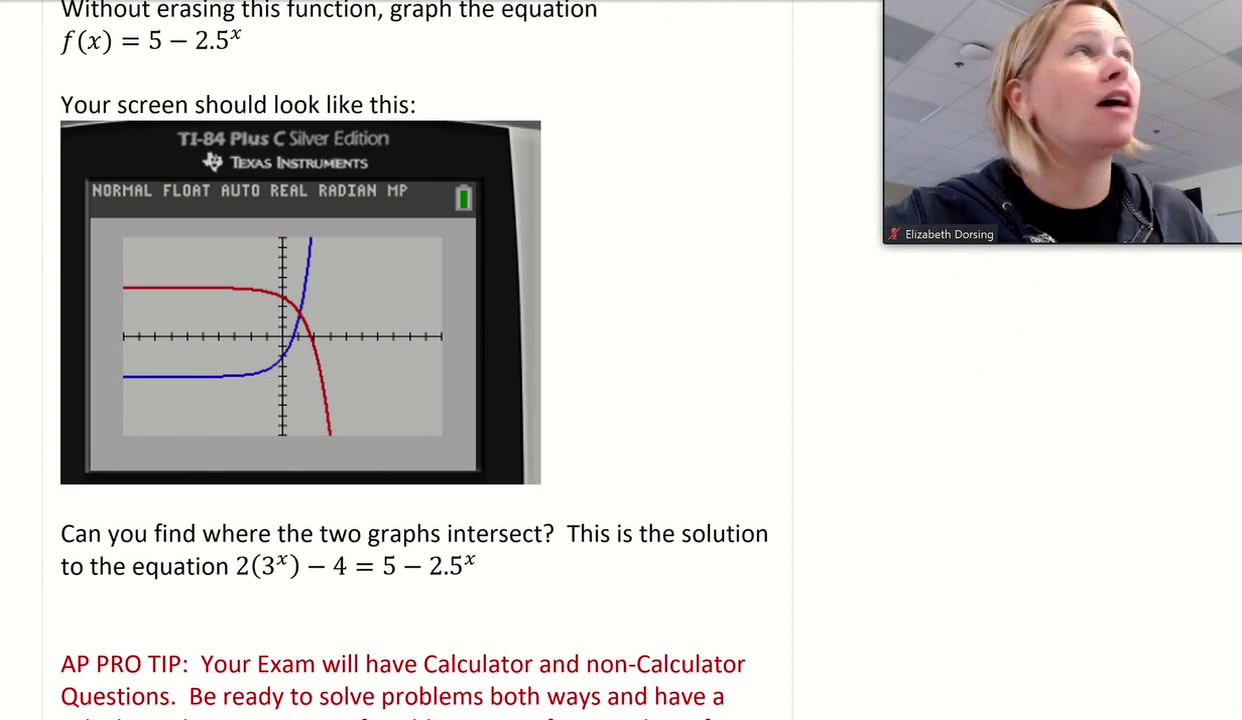
{"action": "scroll", "coordinate": [400, 360], "scroll_direction": "up", "scroll_amount": 1}
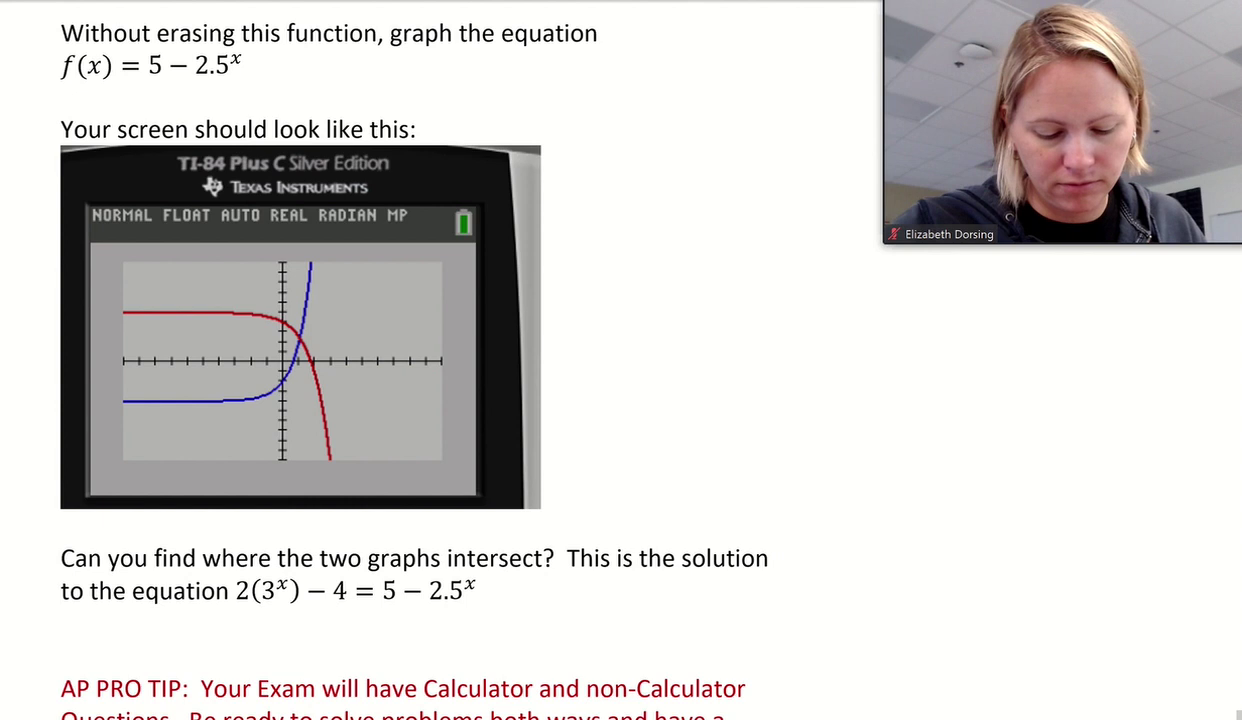
{"action": "key", "text": "alt+Tab"}
{"action": "left_click", "coordinate": [796, 331]}
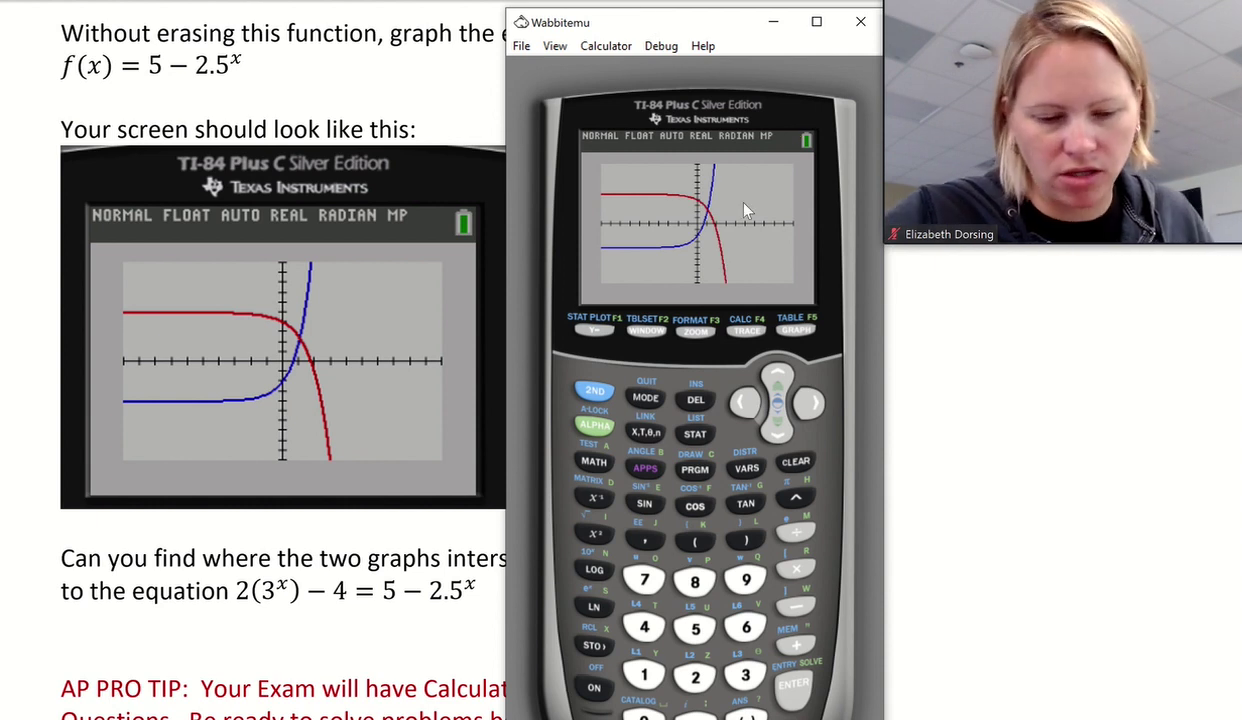
Step: Bring Wabbitemu back in front and move its window to the top-left of the screen
{"action": "left_click", "coordinate": [891, 290]}
{"action": "scroll", "coordinate": [680, 547], "scroll_direction": "down", "scroll_amount": 3}
{"action": "scroll", "coordinate": [662, 545], "scroll_direction": "down", "scroll_amount": 3}
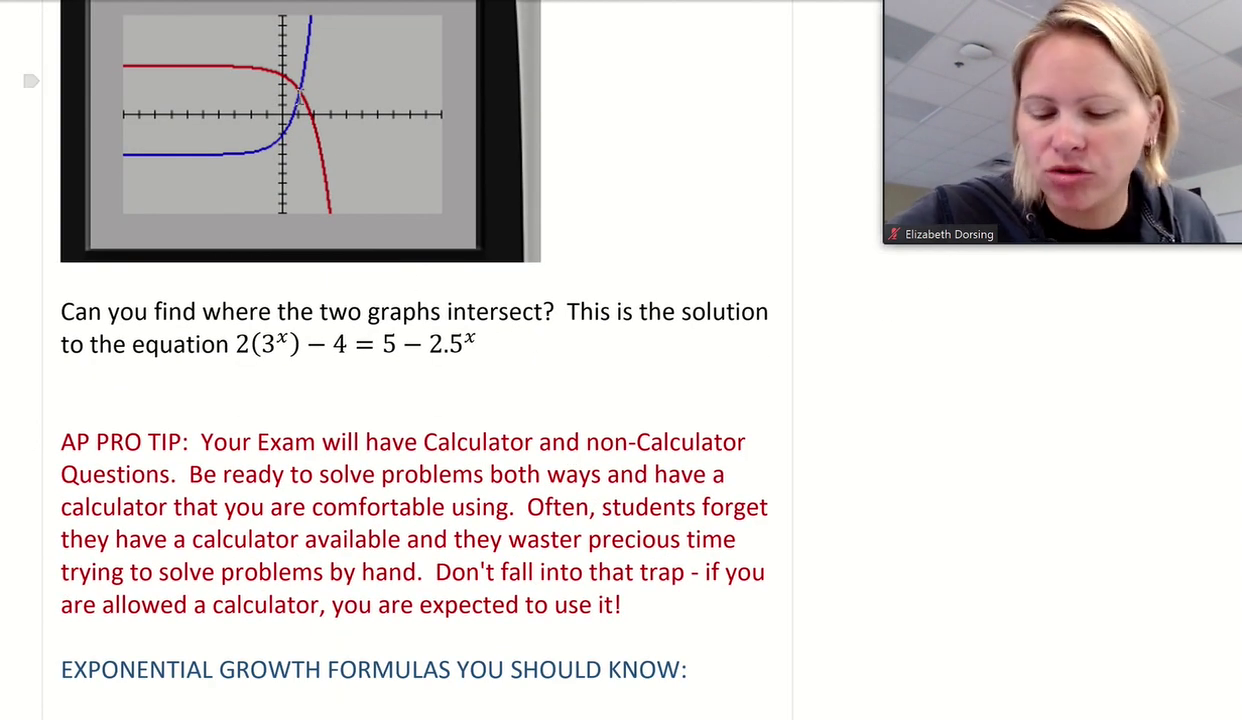
{"action": "scroll", "coordinate": [536, 391], "scroll_direction": "up", "scroll_amount": 3}
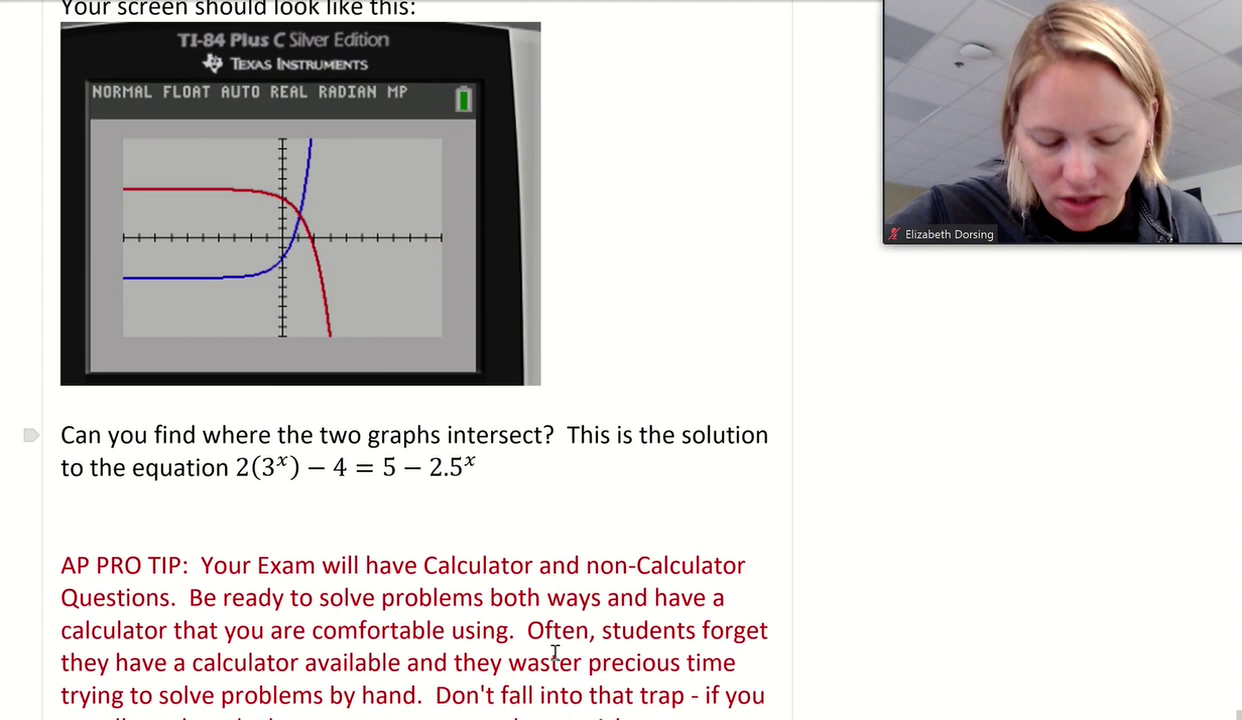
{"action": "key", "text": "alt+Tab"}
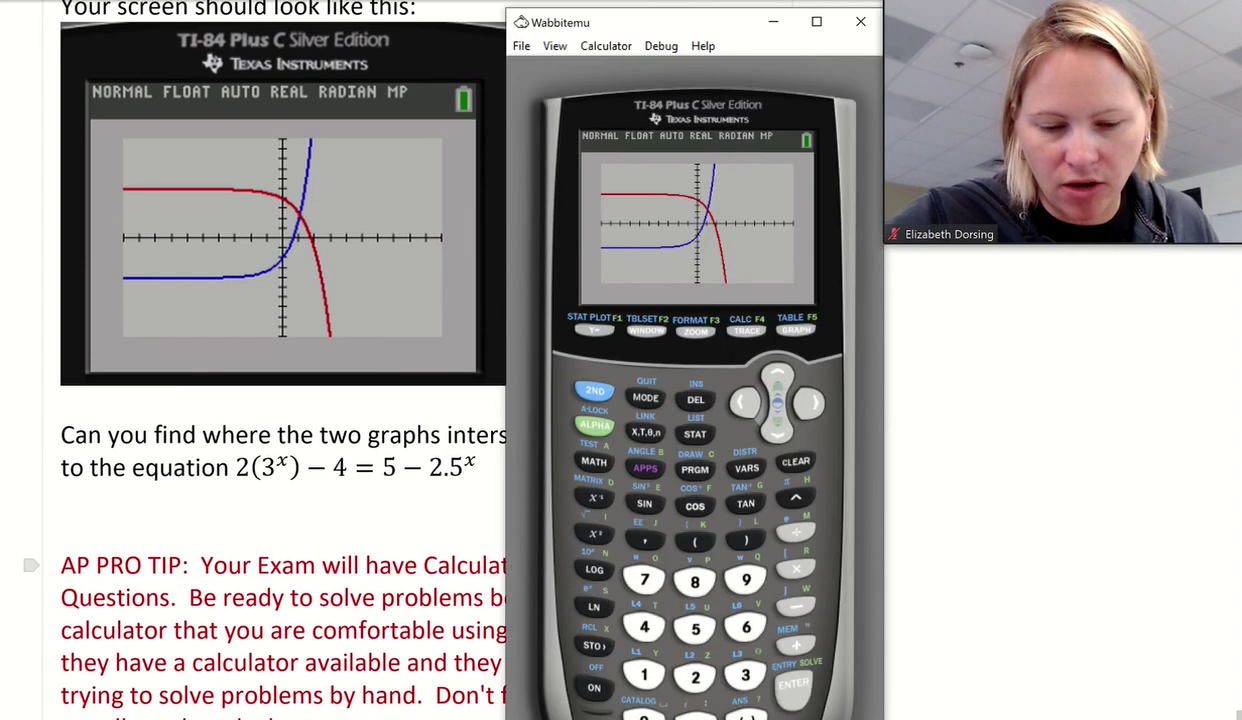
{"action": "left_click_drag", "start_coordinate": [620, 24], "coordinate": [184, 40]}
{"action": "scroll", "coordinate": [580, 97], "scroll_direction": "up", "scroll_amount": 2}
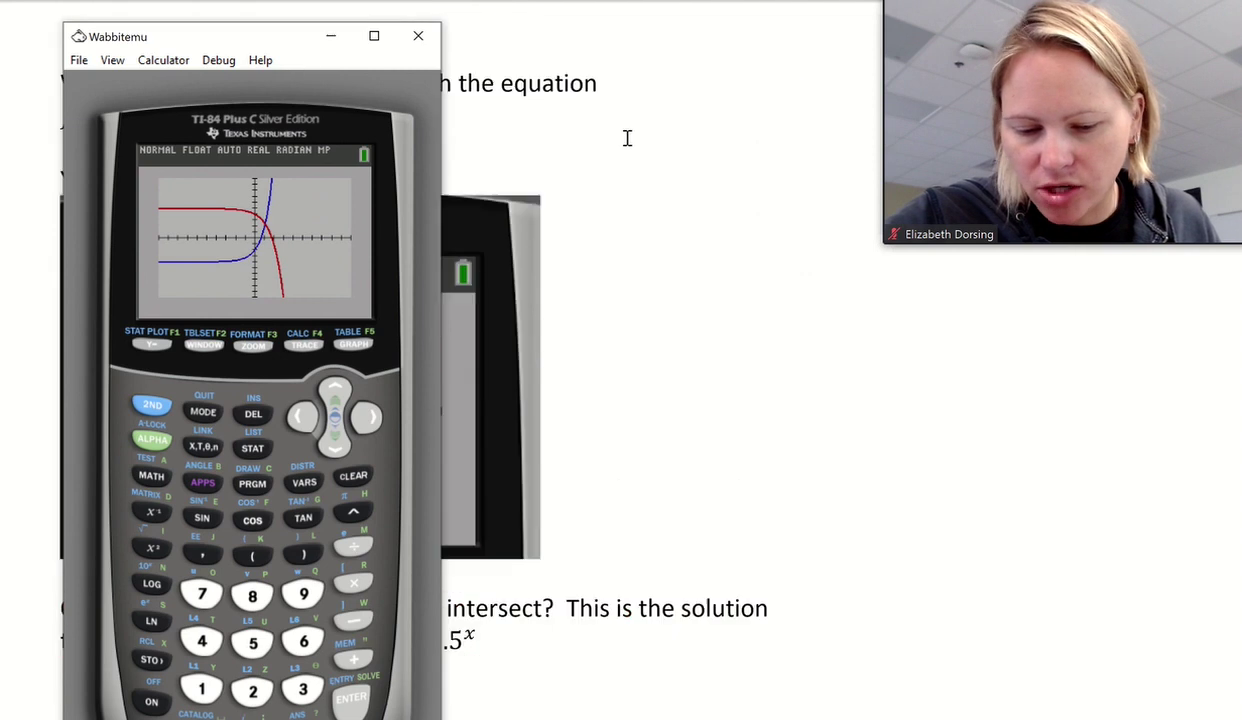
{"action": "scroll", "coordinate": [613, 136], "scroll_direction": "down", "scroll_amount": 1}
{"action": "left_click_drag", "start_coordinate": [252, 47], "coordinate": [435, 17]}
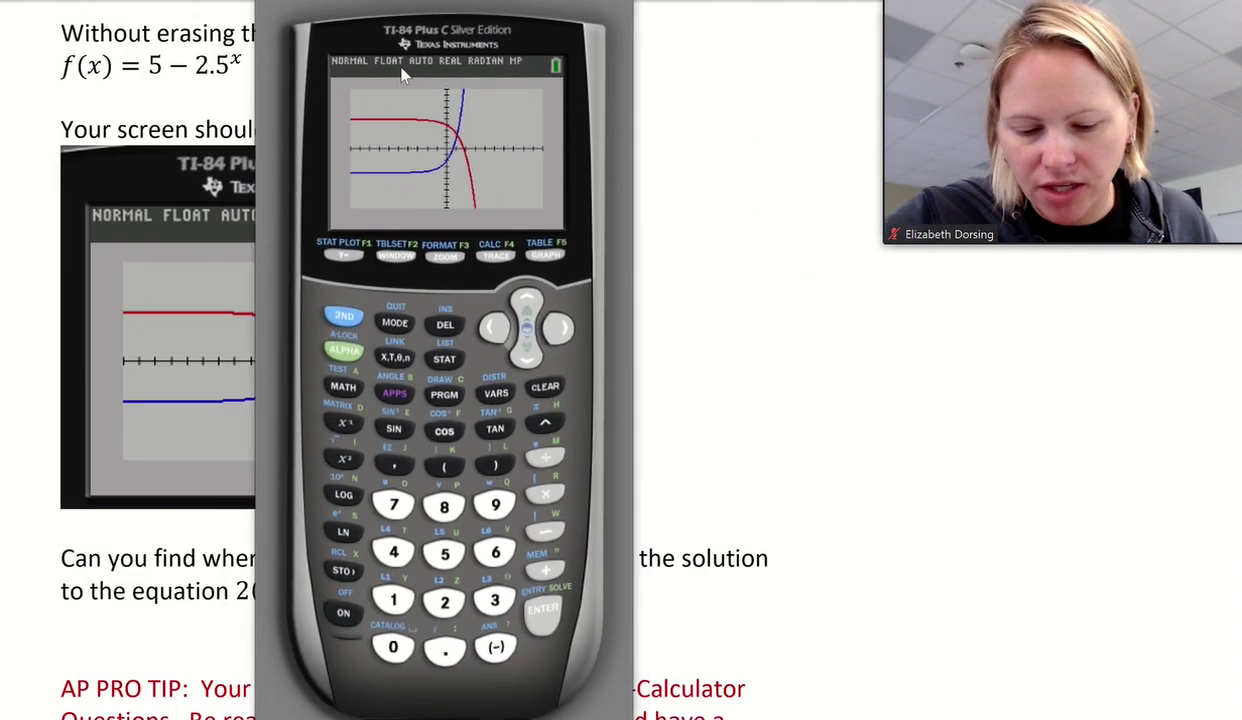
Step: Choose 5:intersect and accept Y1 and Y2 as the two curves
{"action": "left_click", "coordinate": [342, 315]}
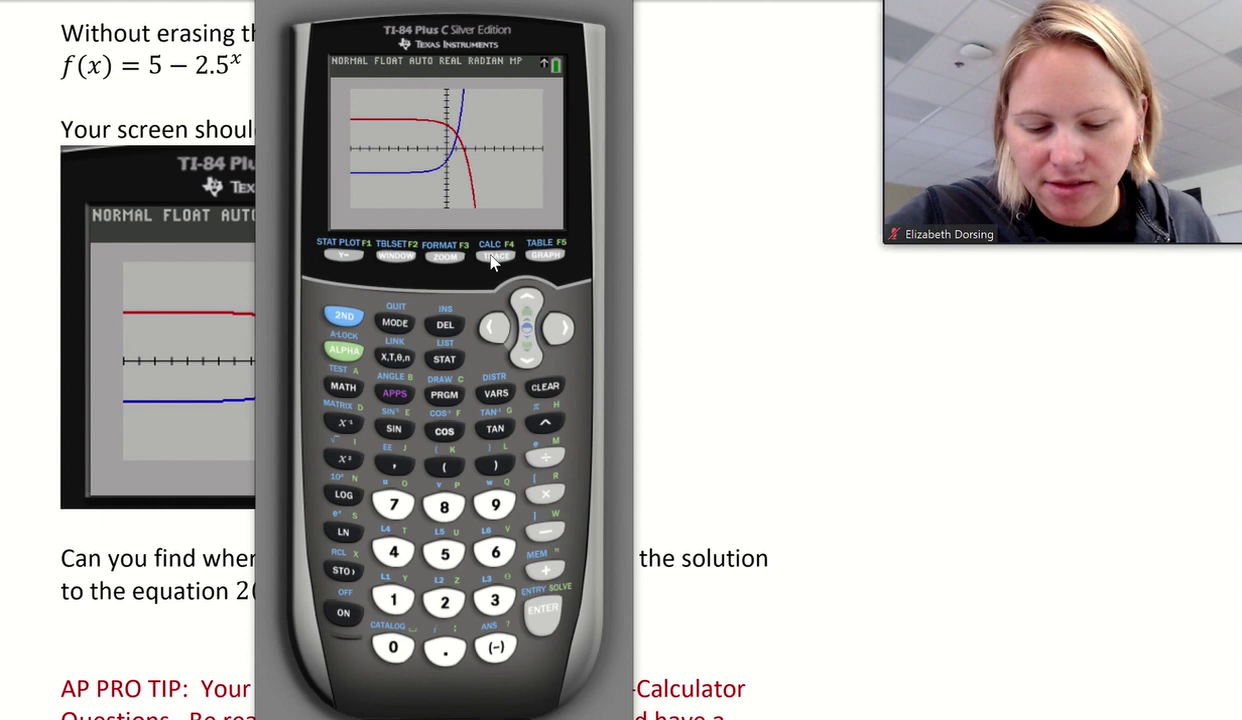
{"action": "left_click", "coordinate": [492, 258]}
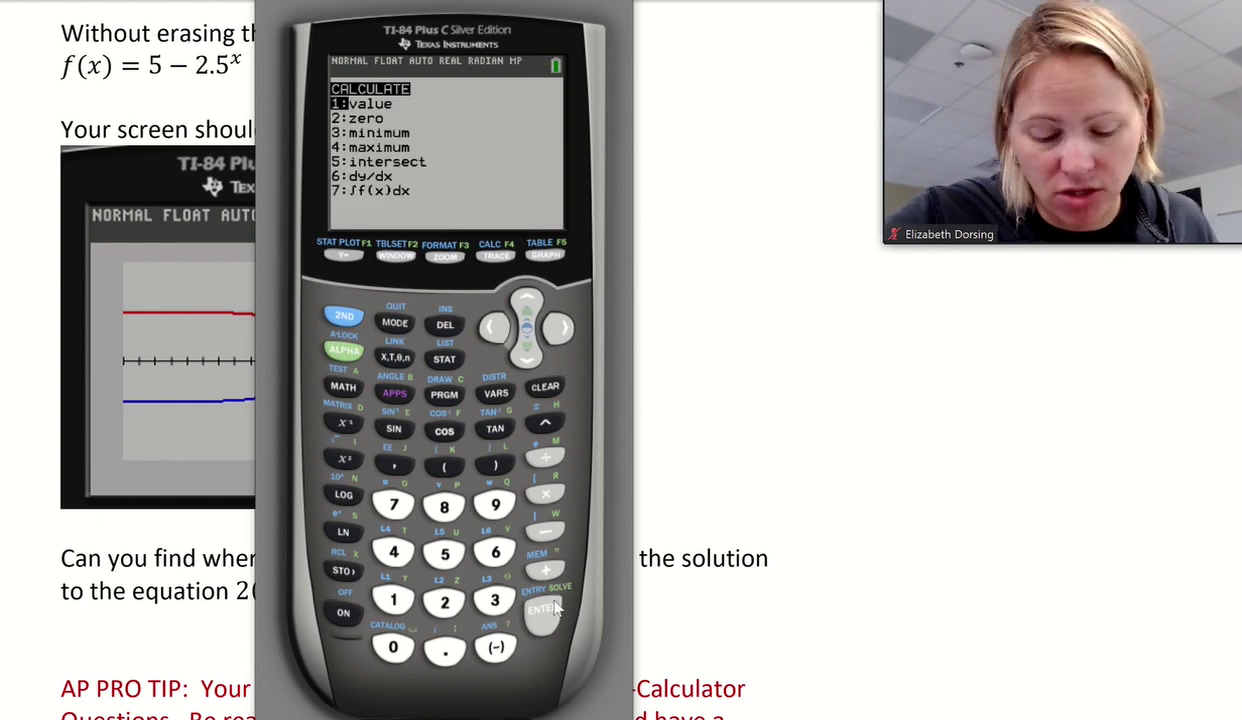
{"action": "left_click", "coordinate": [441, 553]}
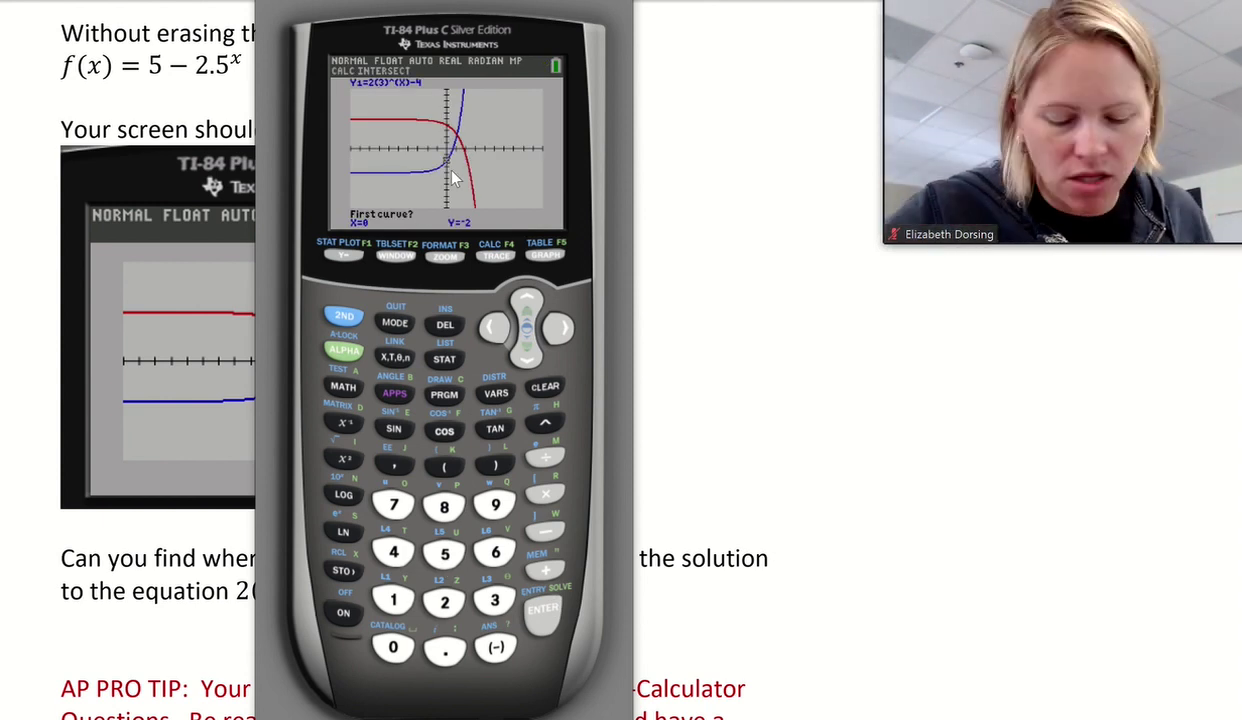
{"action": "left_click", "coordinate": [528, 603]}
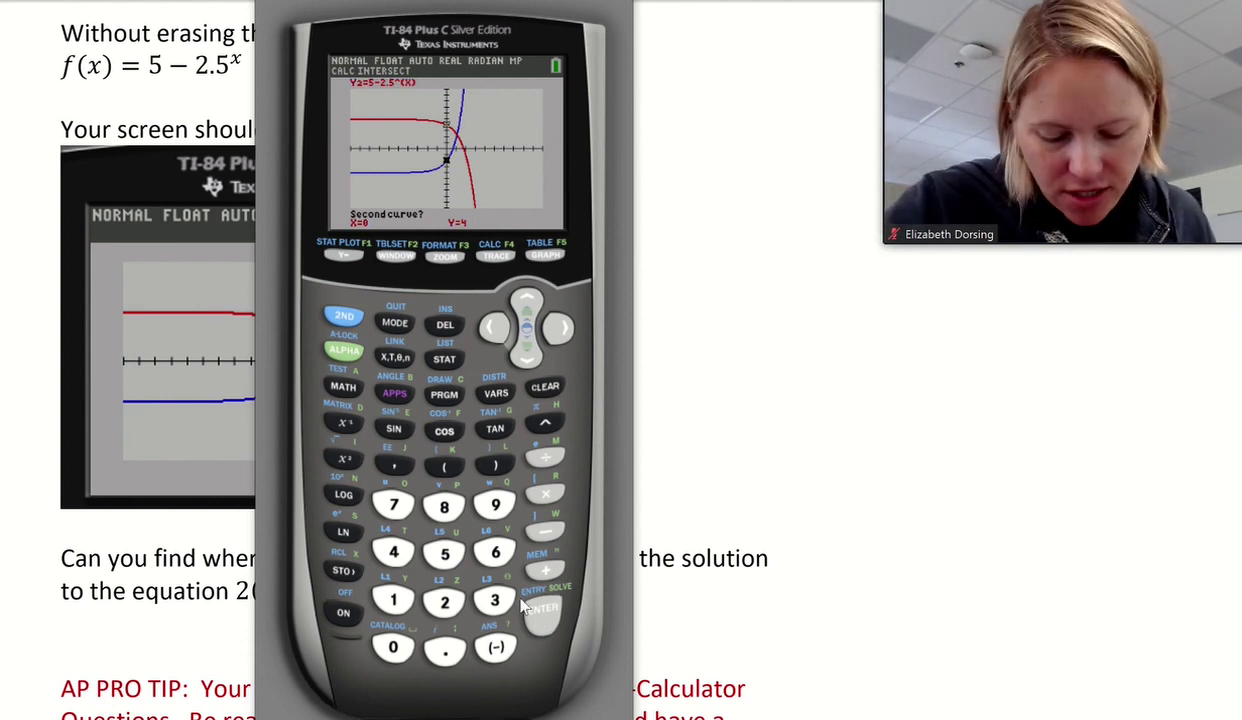
{"action": "left_click", "coordinate": [552, 618]}
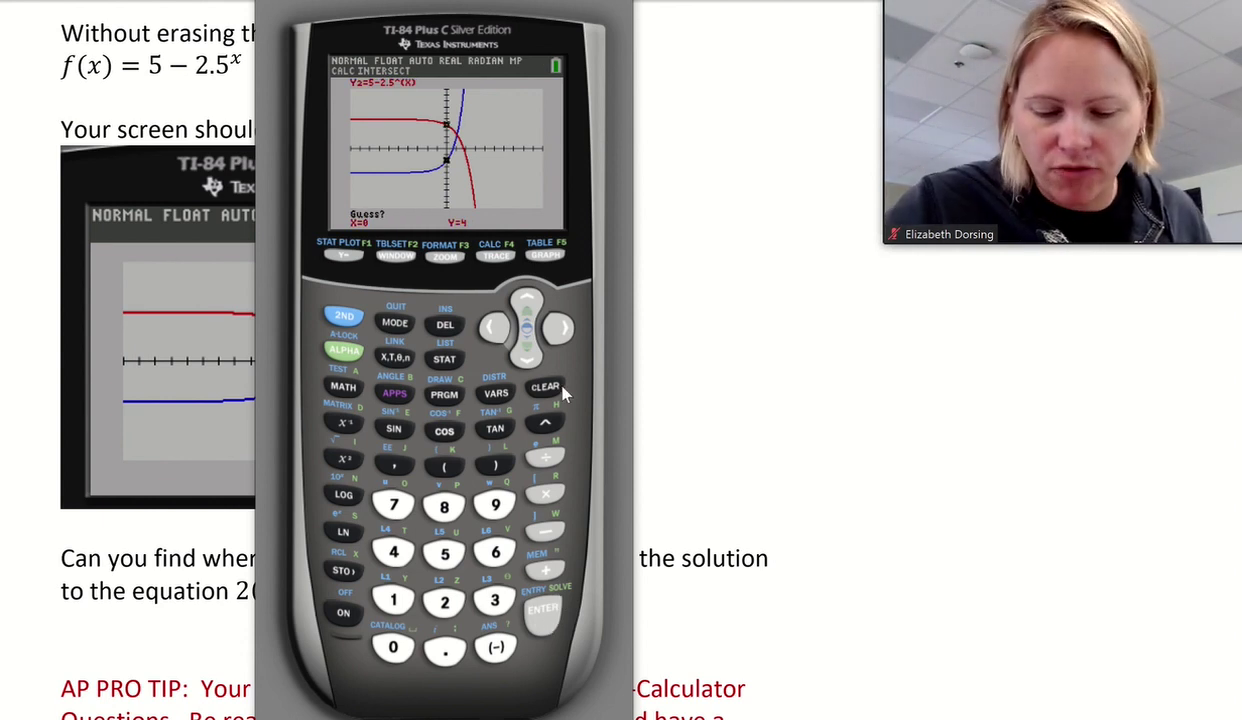
Step: Set a guess to get the intersection X=1.0546878, Y=2.3715334, then hide the calculator
{"action": "left_click", "coordinate": [558, 332]}
{"action": "left_click", "coordinate": [558, 332]}
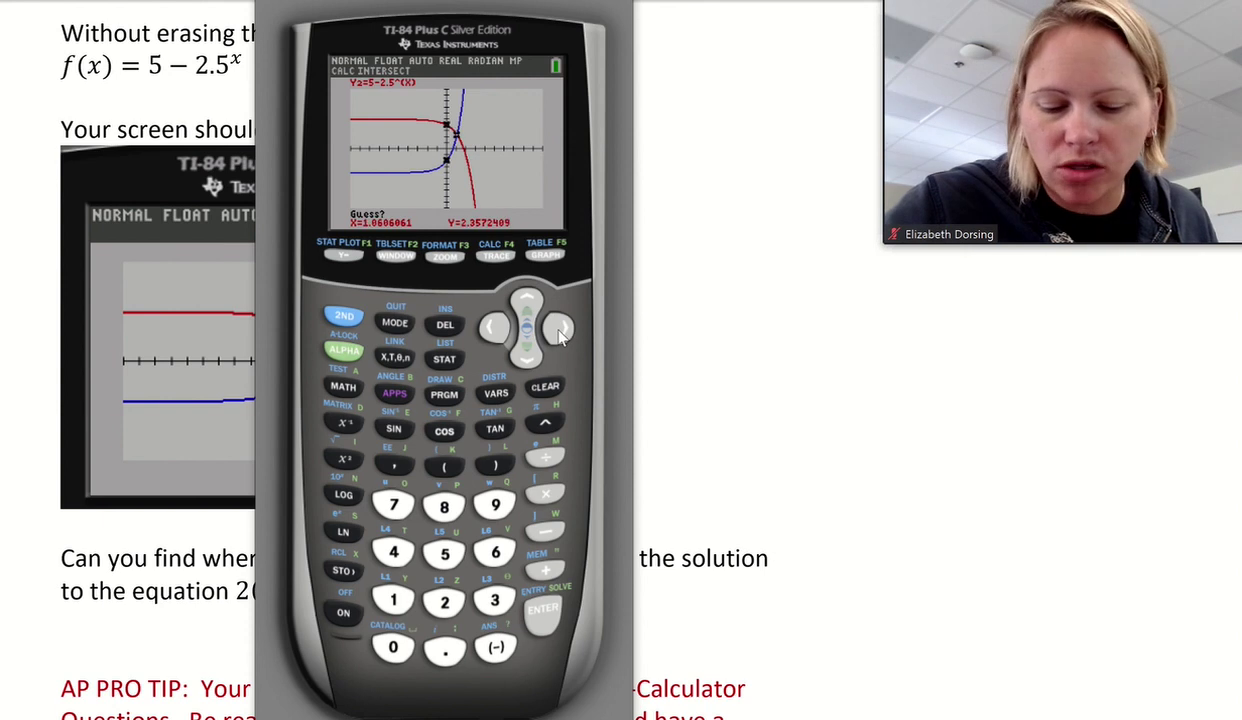
{"action": "left_click", "coordinate": [493, 320]}
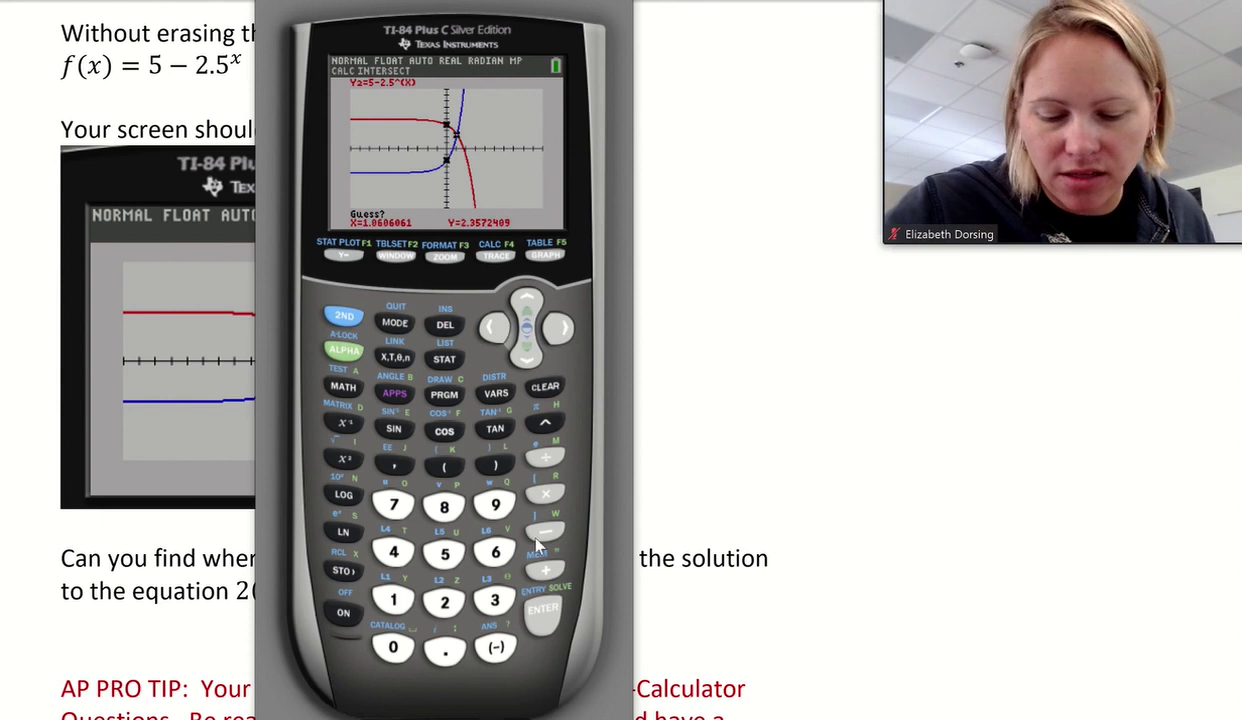
{"action": "left_click", "coordinate": [545, 612]}
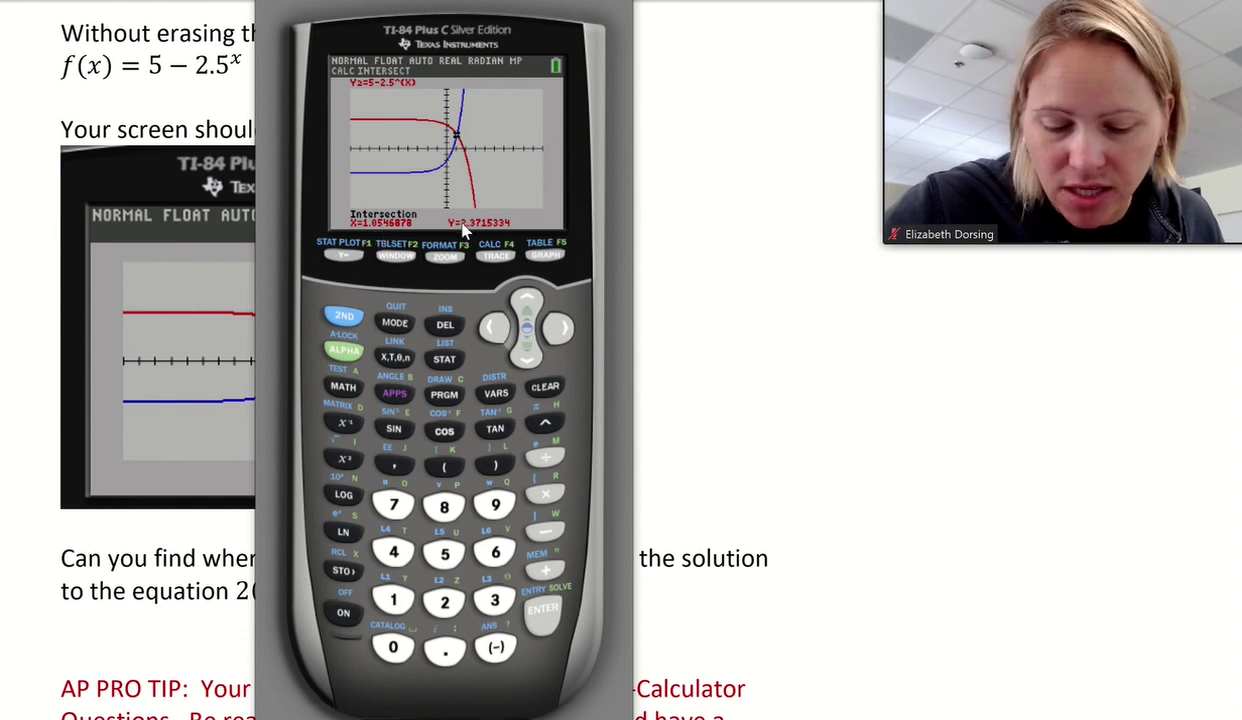
{"action": "left_click", "coordinate": [774, 260]}
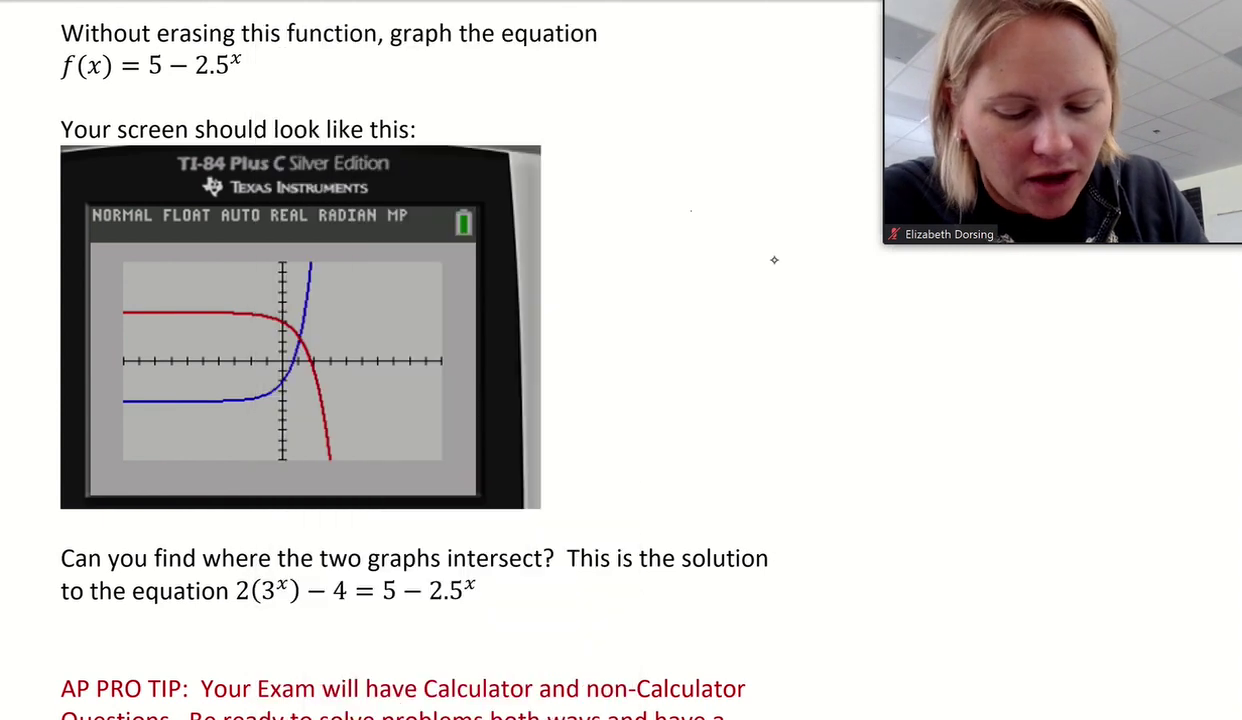